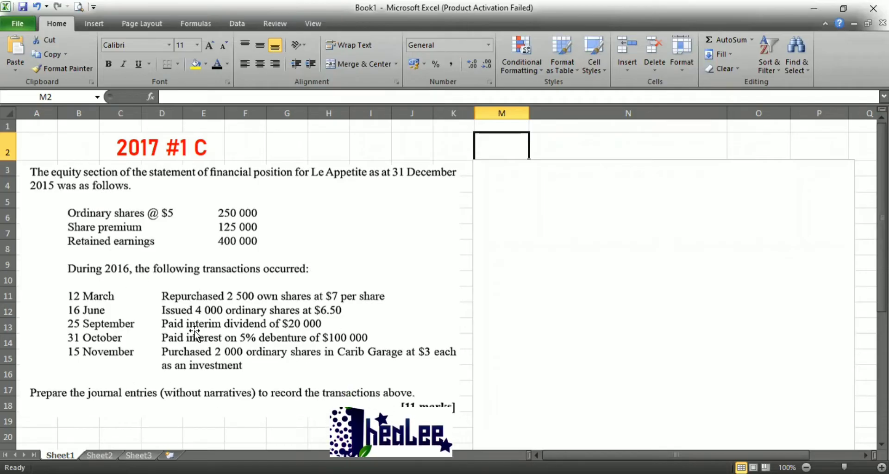
# - Remove the blank text box covering the general journal
pyautogui.hotkey('ctrl', 'z')
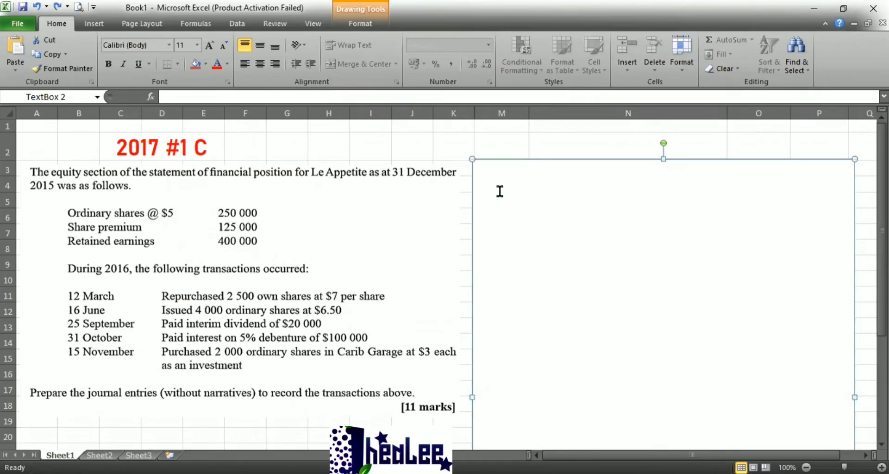
pyautogui.press('Delete')
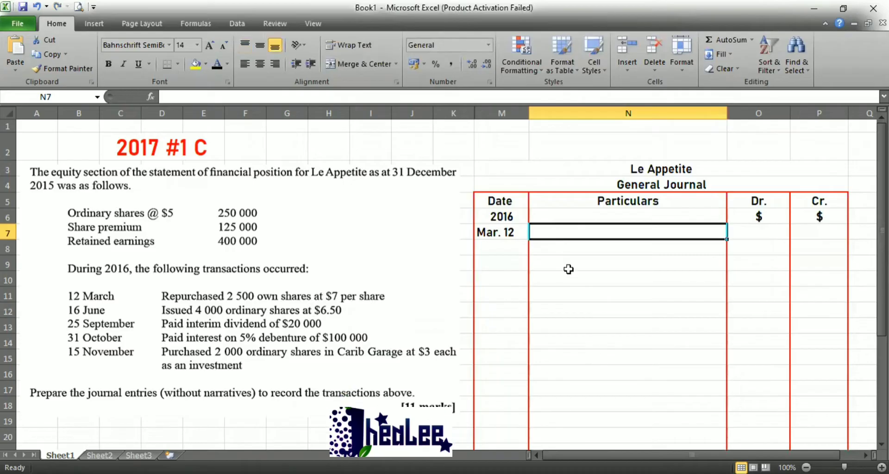
# - Record the March 12 debit as "Treasury stock (2500 * 7)" in N7 with 17 500 in the Dr. column
pyautogui.write('Treas')
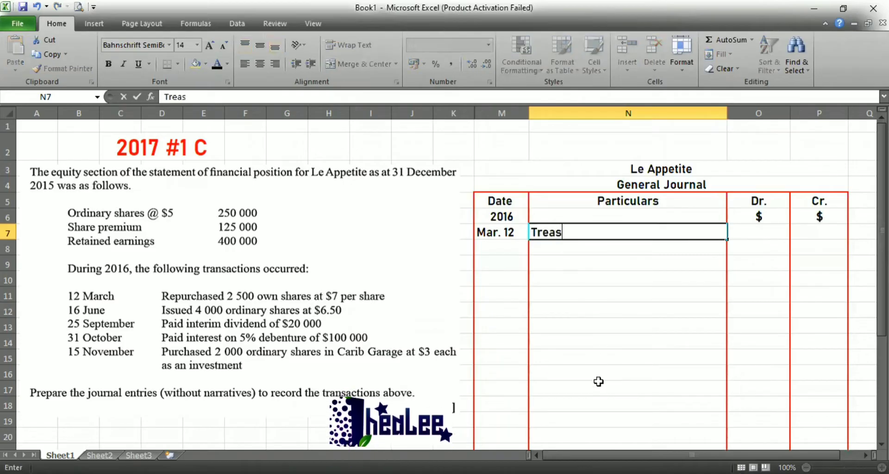
pyautogui.write('ury s')
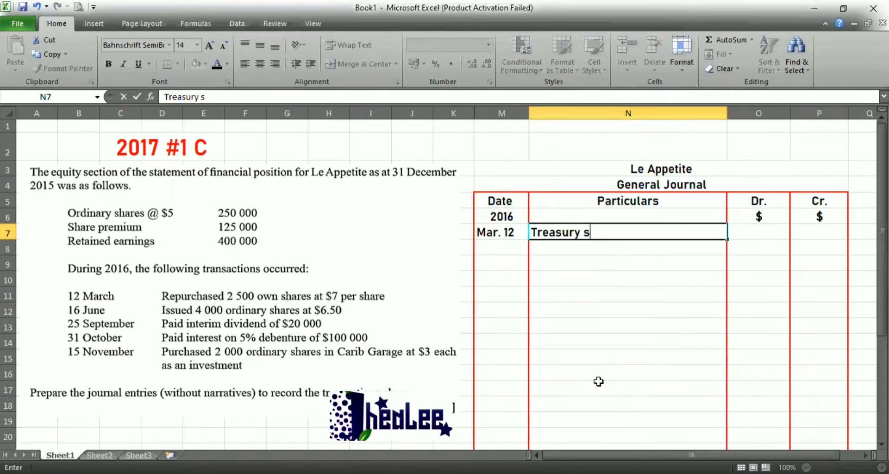
pyautogui.write('tock')
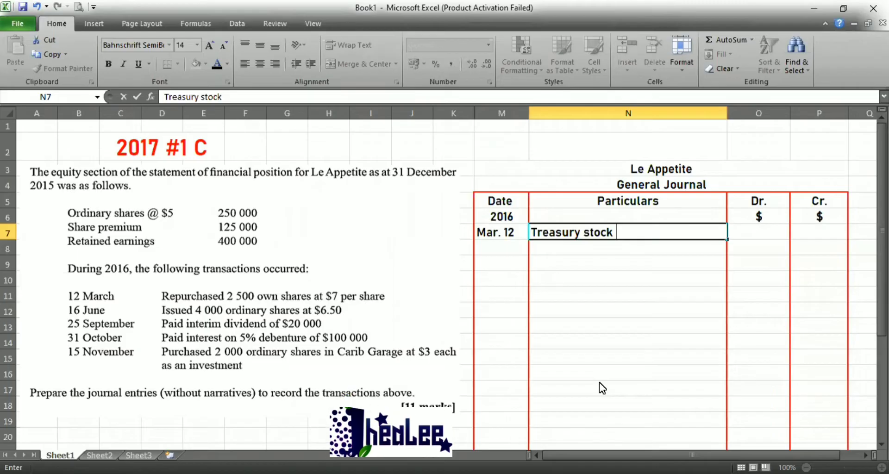
pyautogui.write('(')
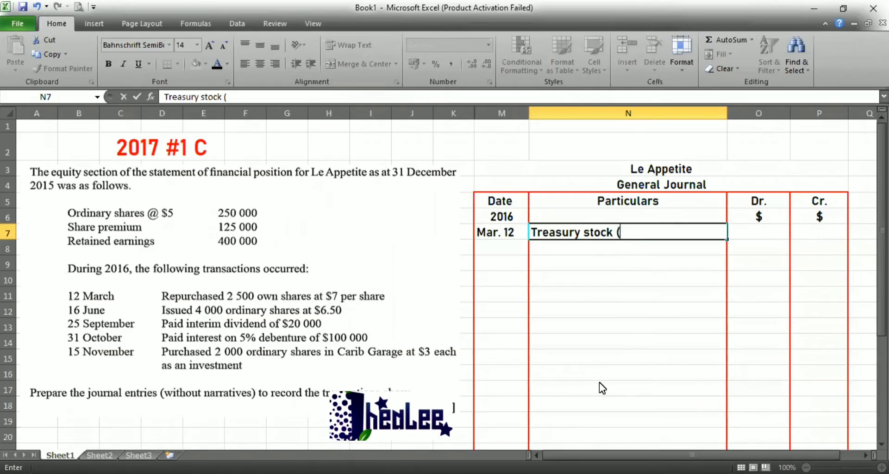
pyautogui.write('2500 *')
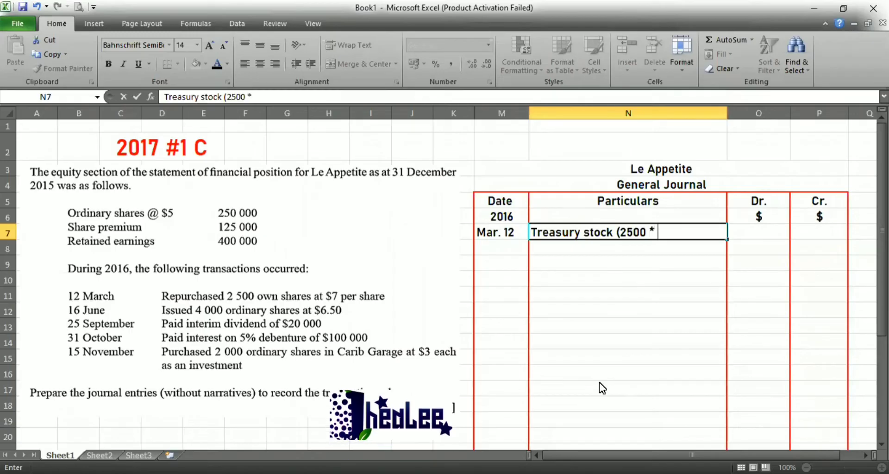
pyautogui.write(' 7')
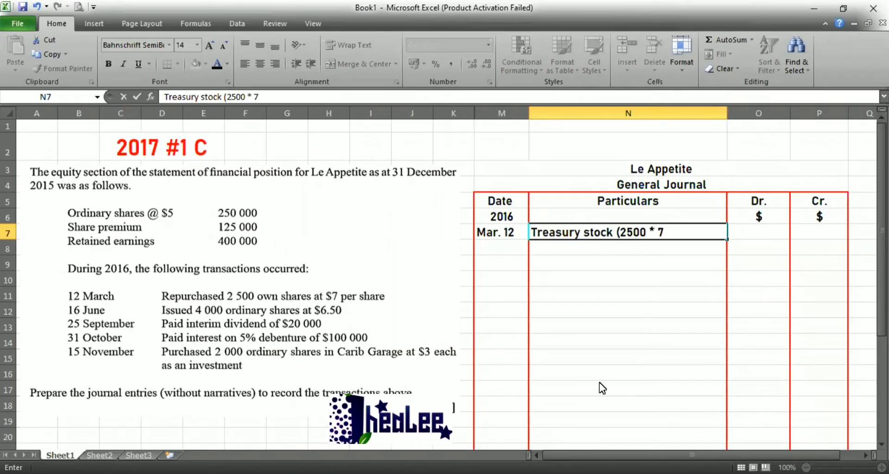
pyautogui.write(')')
pyautogui.click(750, 238)
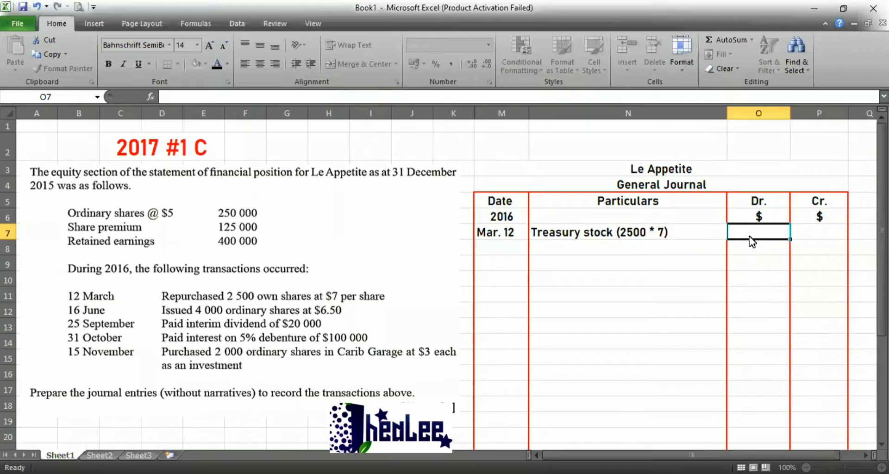
pyautogui.write('17 500')
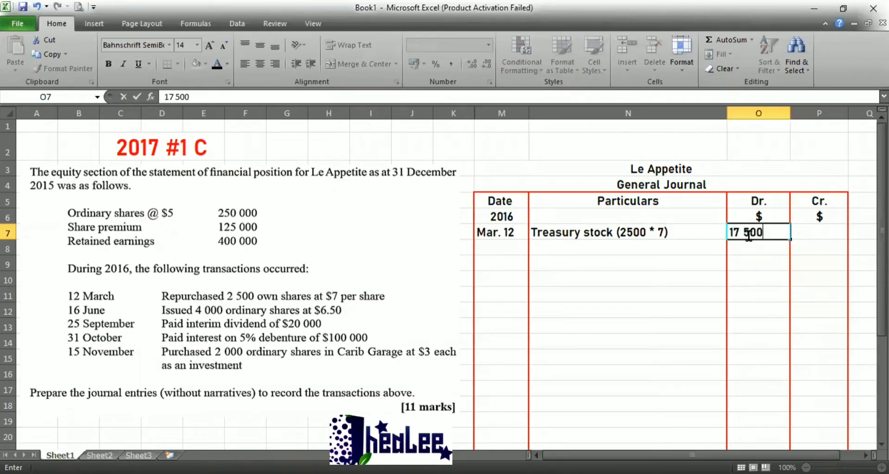
pyautogui.click(724, 248)
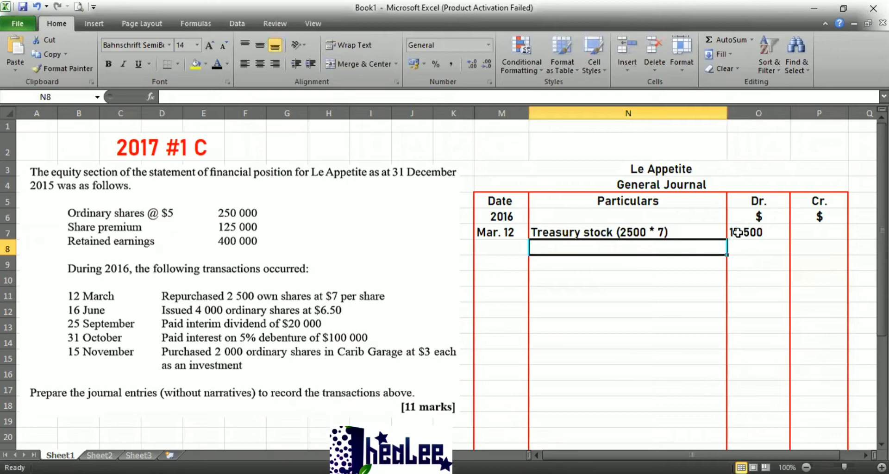
# - Right-align the Dr. and Cr. amount cells O7:P25
pyautogui.moveTo(736, 232); pyautogui.dragTo(821, 433)
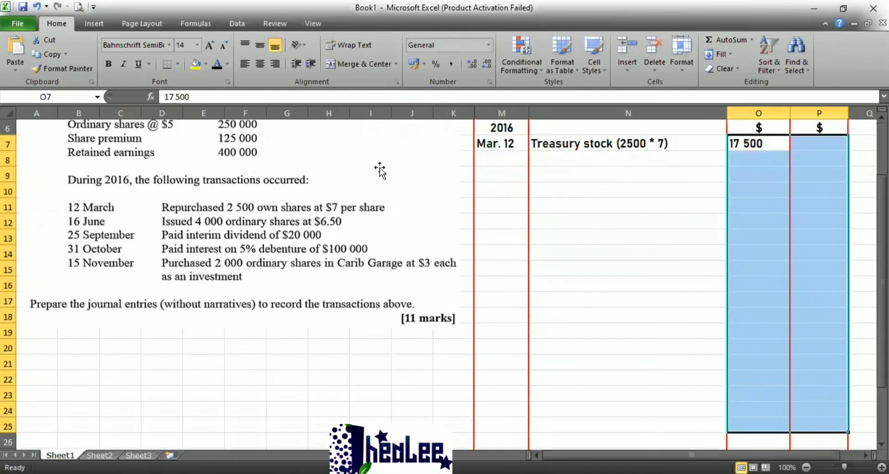
pyautogui.click(276, 67)
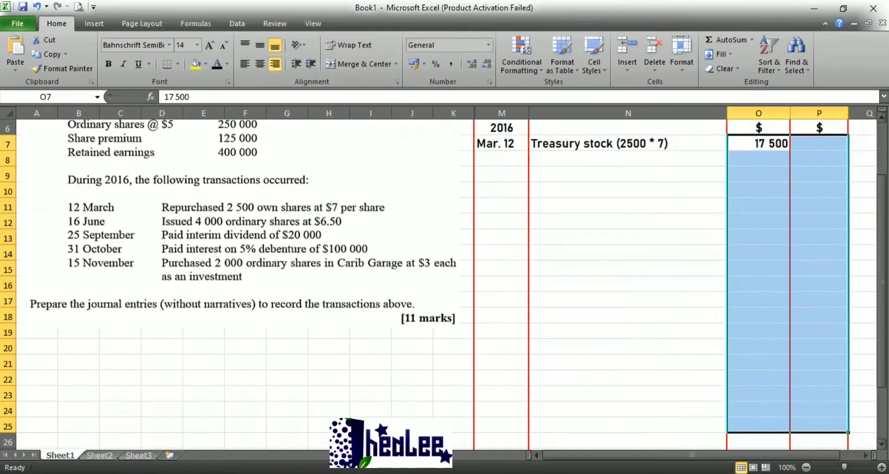
pyautogui.moveTo(881, 260); pyautogui.dragTo(882, 204)
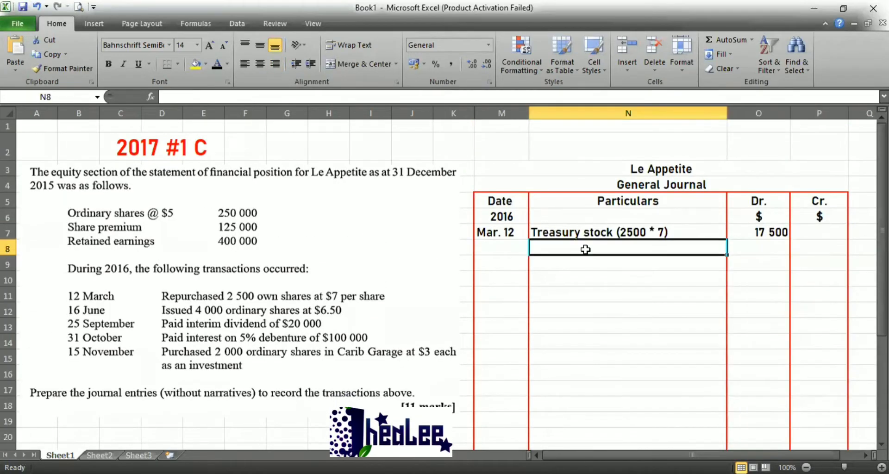
# - Record the March 12 credit as an indented "Bank" line in N8 with 17 500 in the Cr. column
pyautogui.click(585, 249)
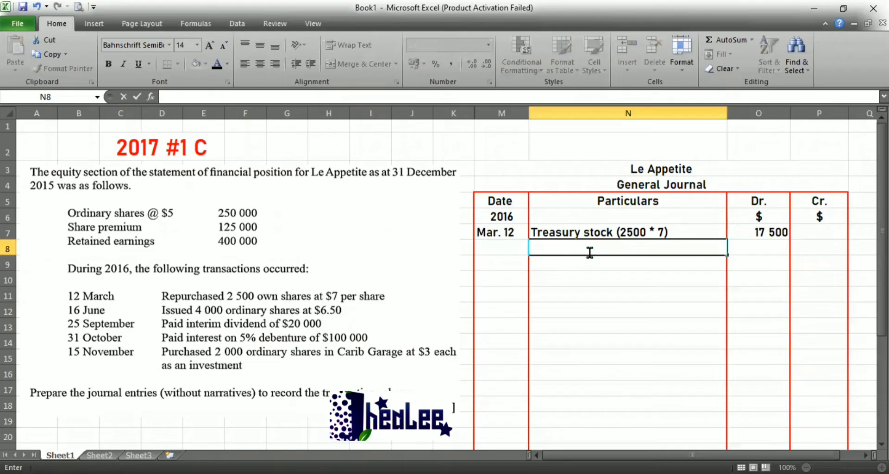
pyautogui.write('Ban')
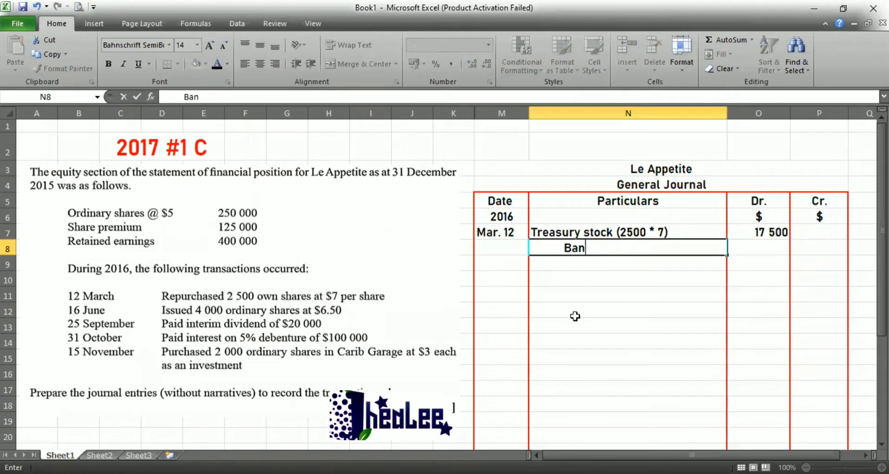
pyautogui.write('k')
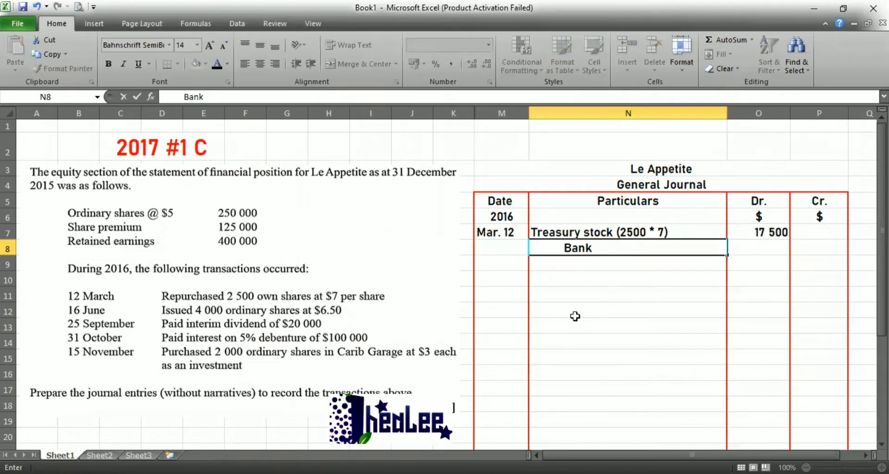
pyautogui.press('Tab')
pyautogui.press('Tab')
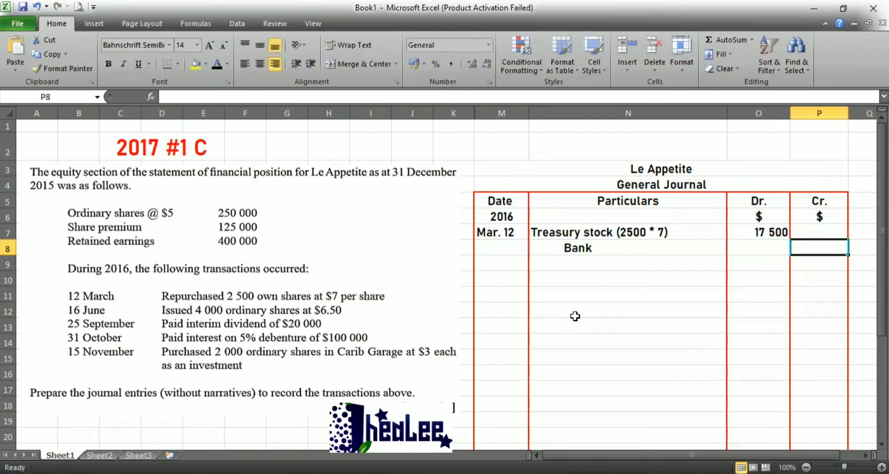
pyautogui.write('17 5')
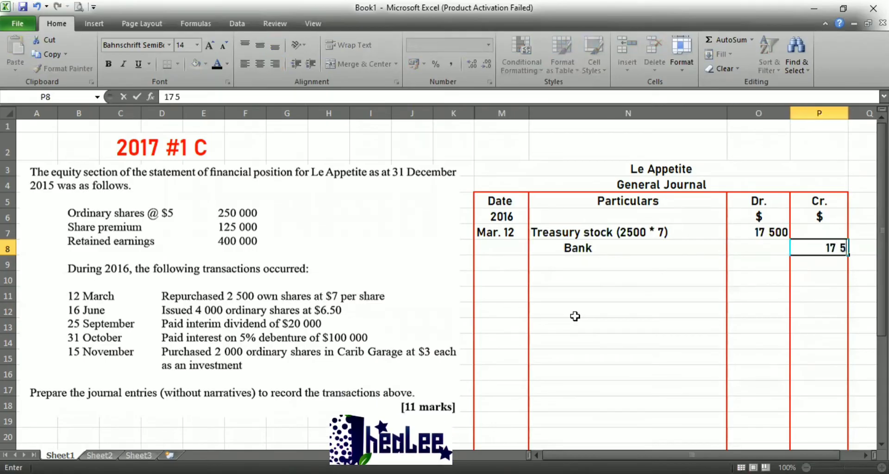
pyautogui.write('00')
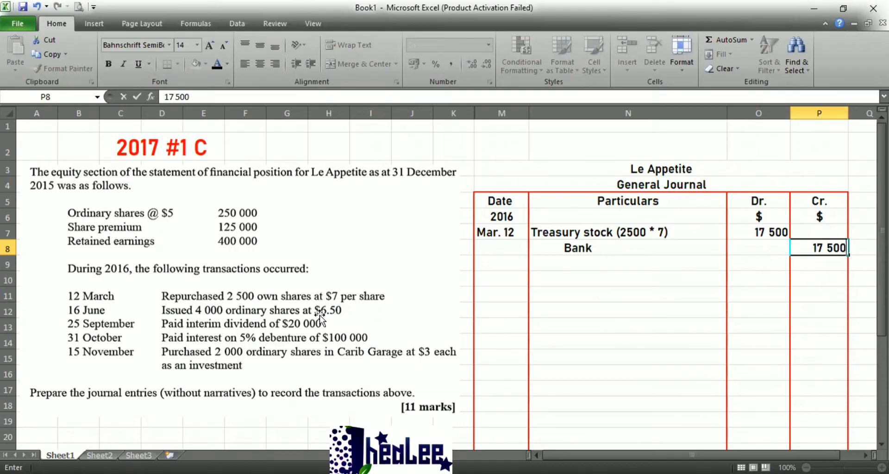
# - Enter the date "Jun. 16" in M10 for the share issue entry
pyautogui.click(510, 281)
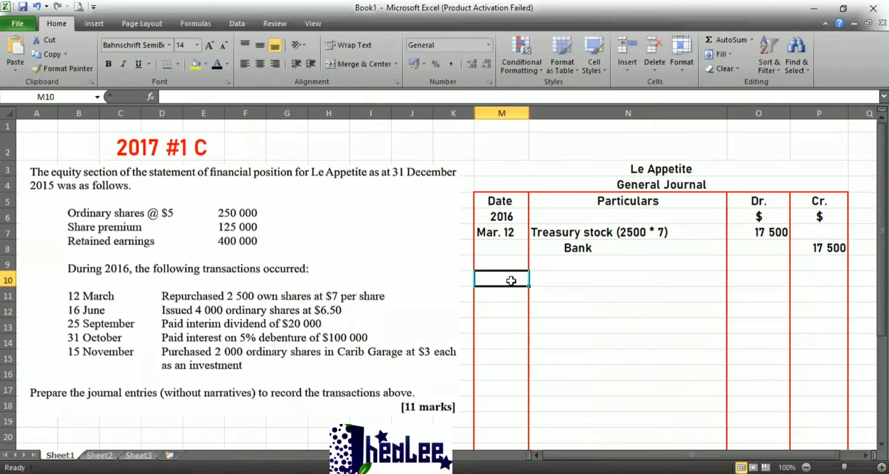
pyautogui.write('June')
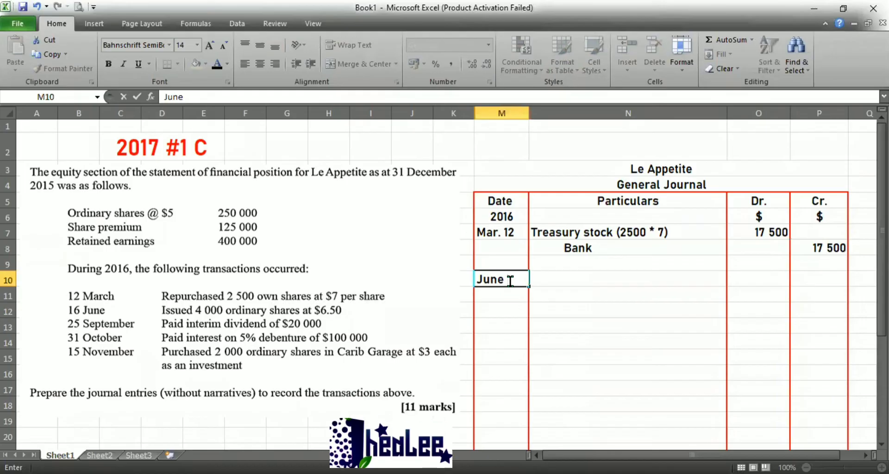
pyautogui.press('BackSpace')
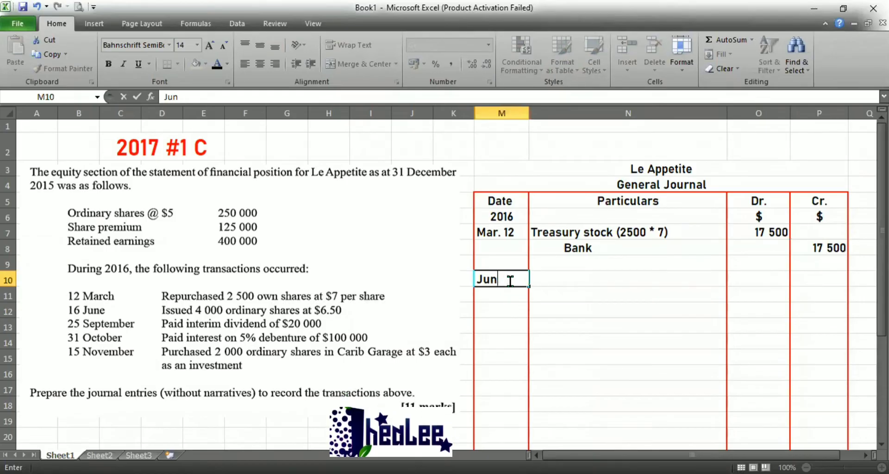
pyautogui.write('. 16')
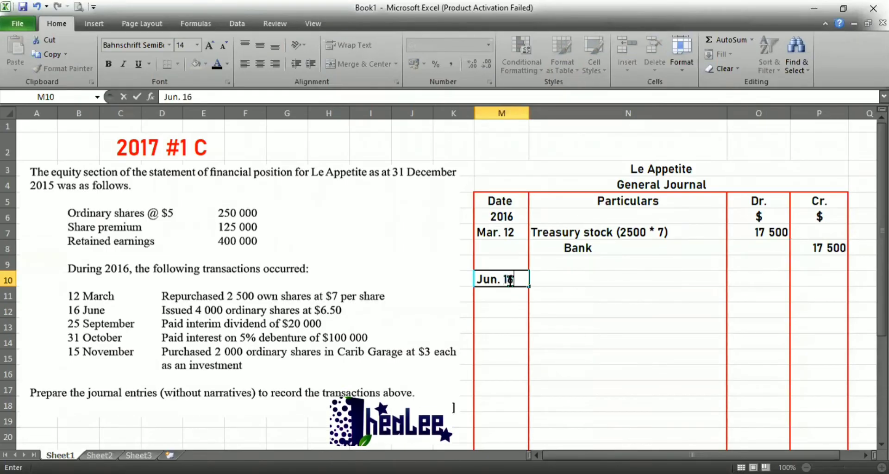
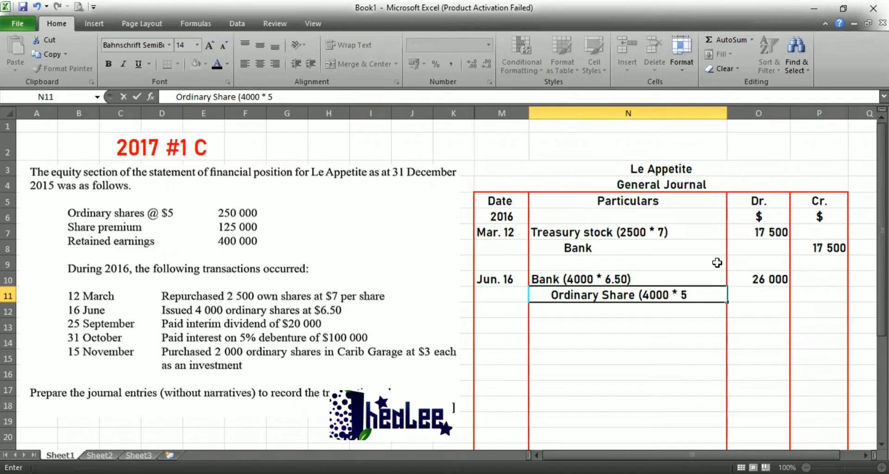
# - Complete the "Ordinary Share (4000 * 5)" line in N11 and enter 20 000 in its Cr. column
pyautogui.write(')')
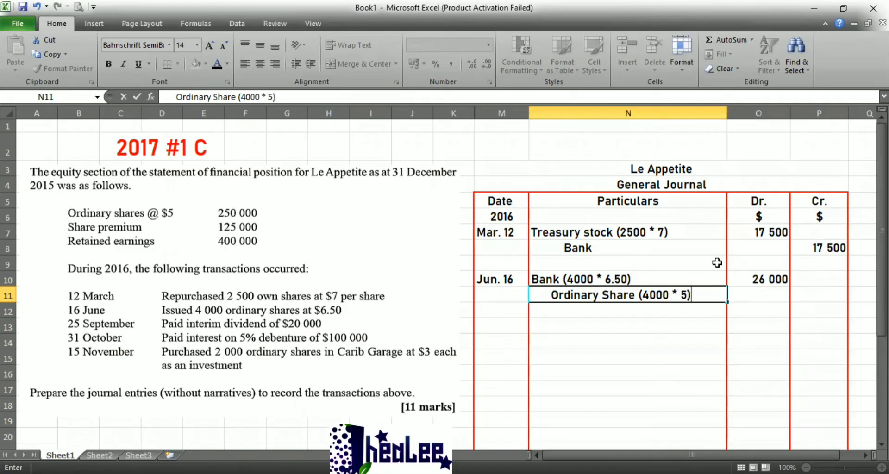
pyautogui.click(808, 295)
pyautogui.write('20 000')
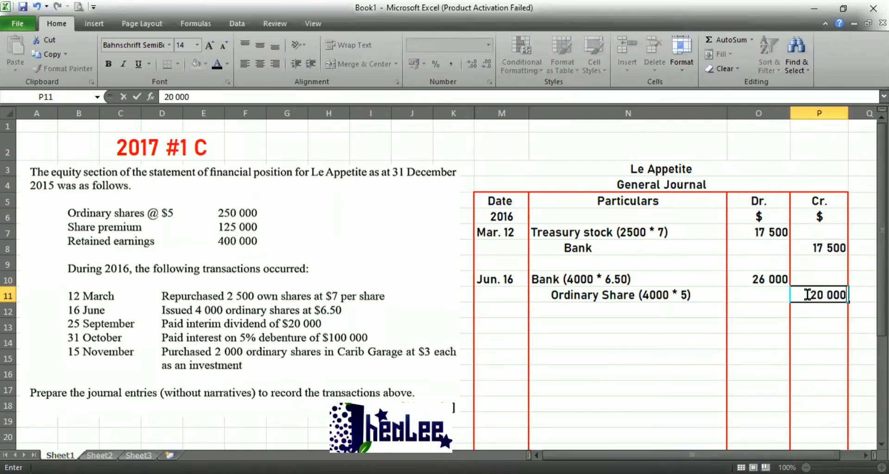
# - Enter the indented credit line "Share Premium (26000 - 20000" in N12, below the Ordinary Share line
pyautogui.click(555, 311)
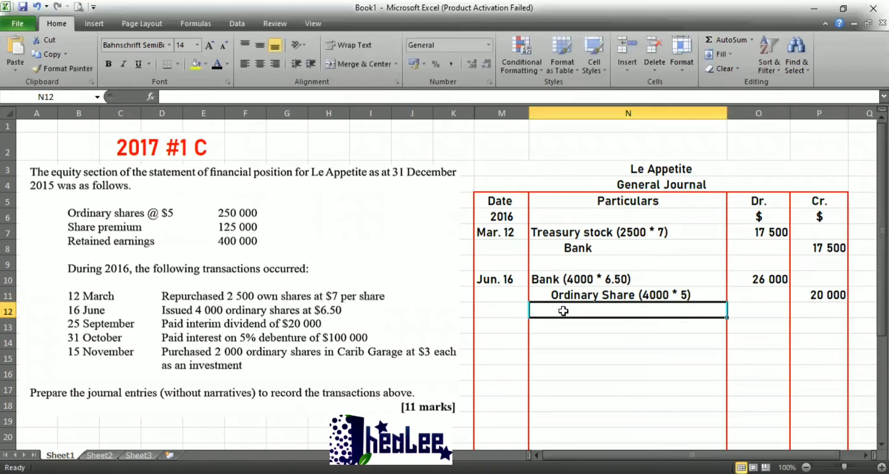
pyautogui.doubleClick(561, 311)
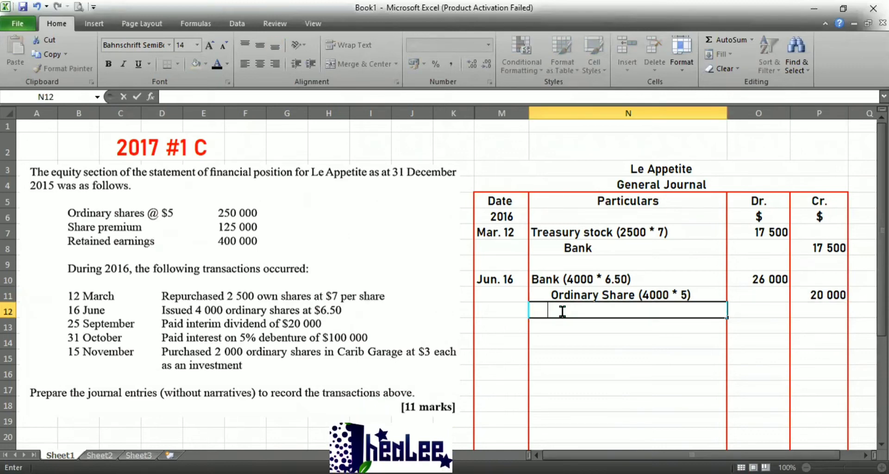
pyautogui.write('Share')
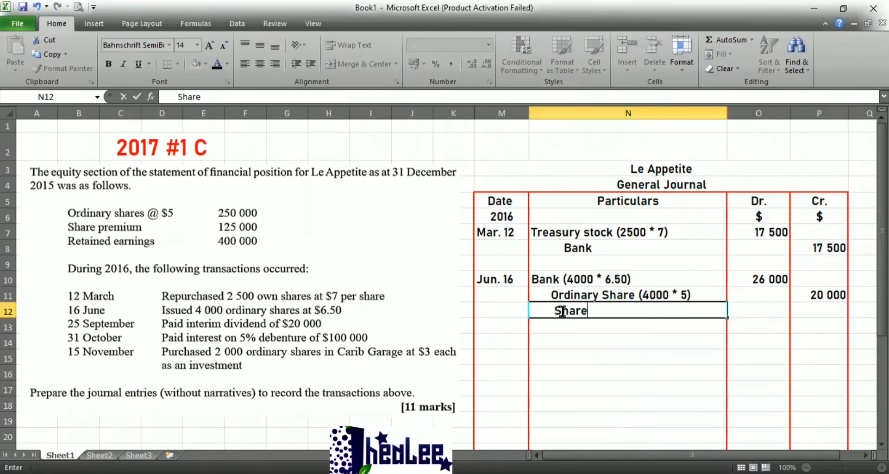
pyautogui.write(' Premiu')
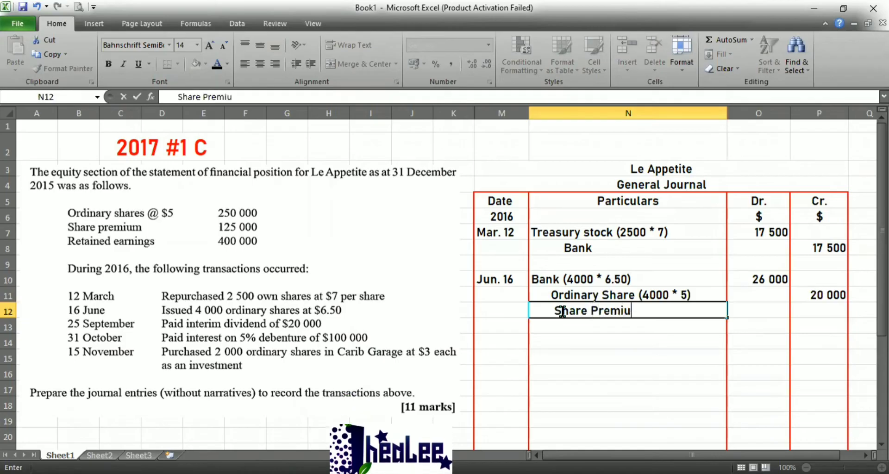
pyautogui.write('m')
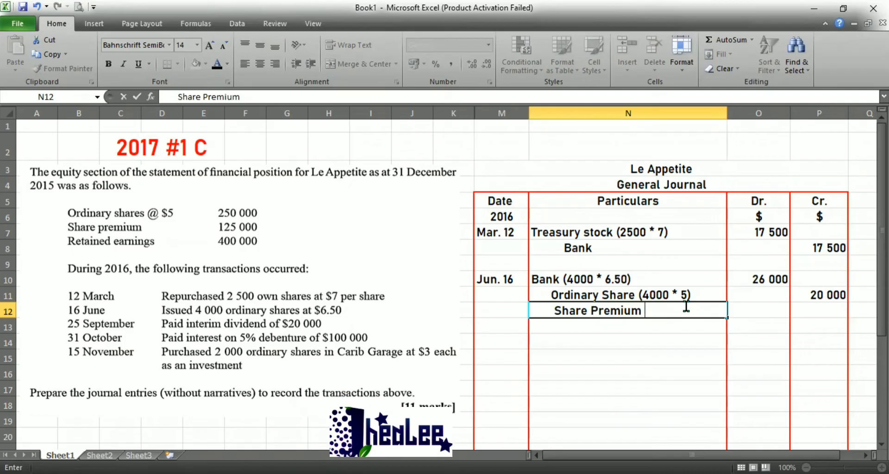
pyautogui.write(' (')
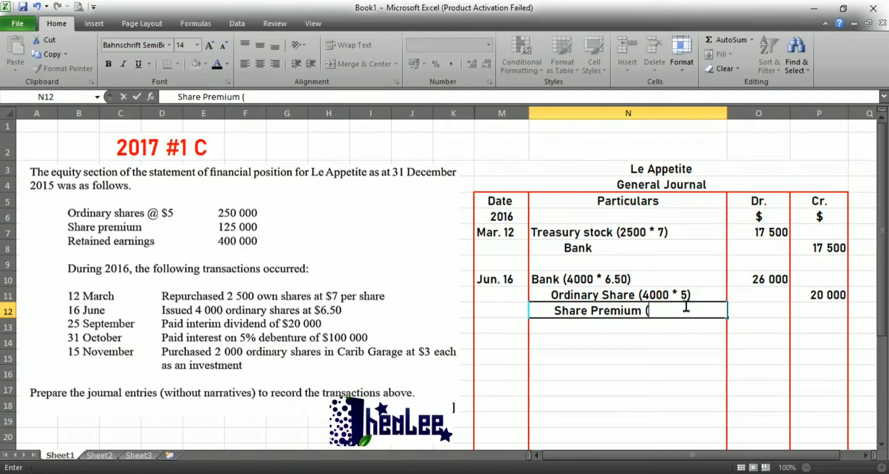
pyautogui.write('4')
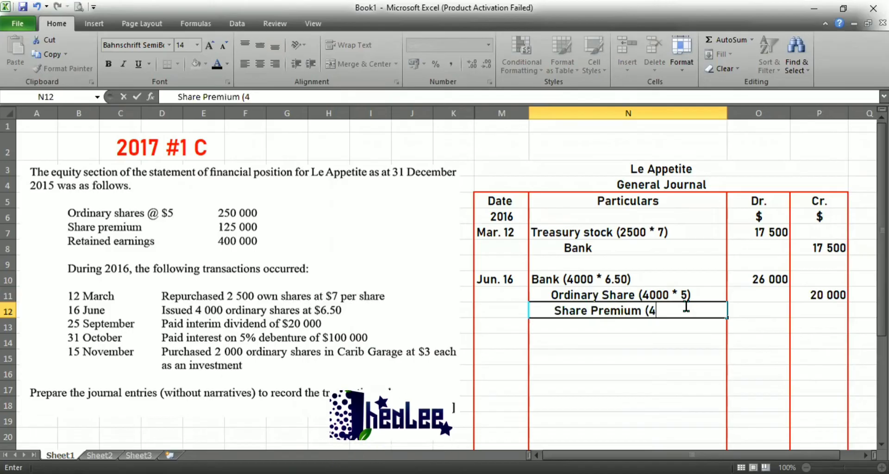
pyautogui.press('BackSpace')
pyautogui.write('2600')
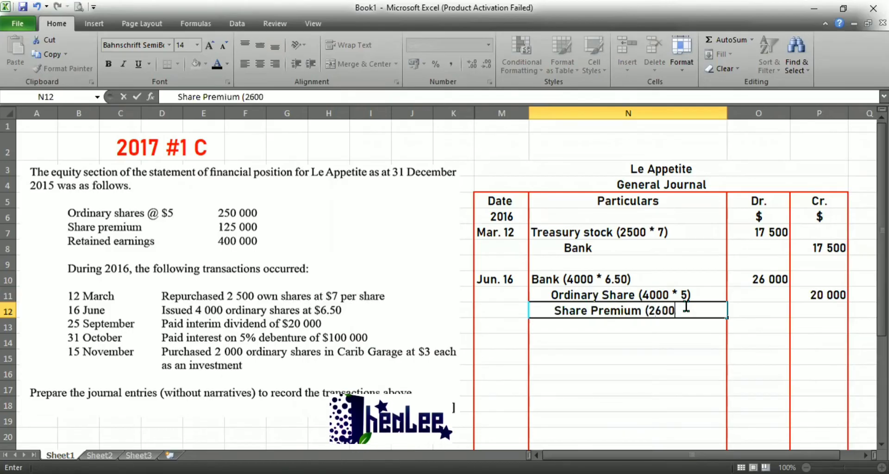
pyautogui.write('0')
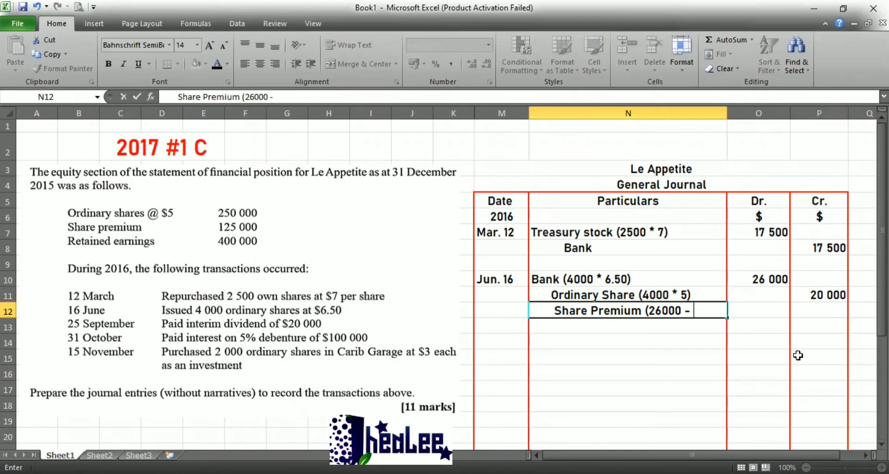
pyautogui.write(' - 20')
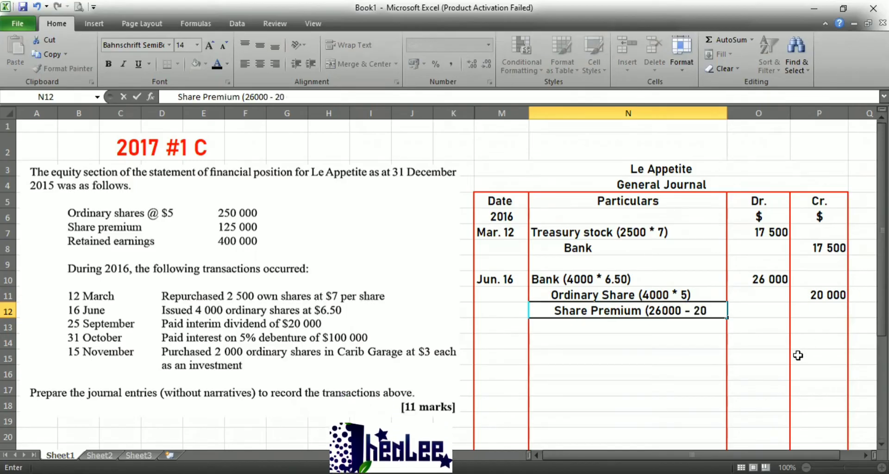
pyautogui.write('000')
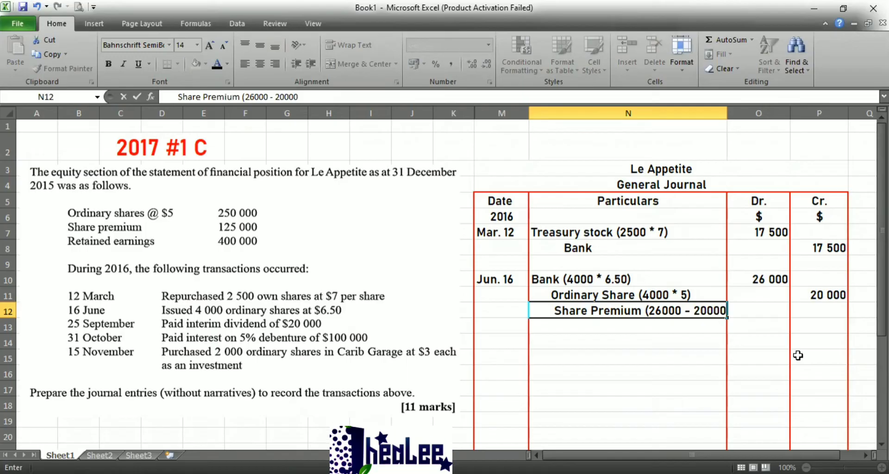
# - Enter 6 000 in the Cr. column for the Share Premium line, in P12
pyautogui.click(828, 309)
pyautogui.write('6')
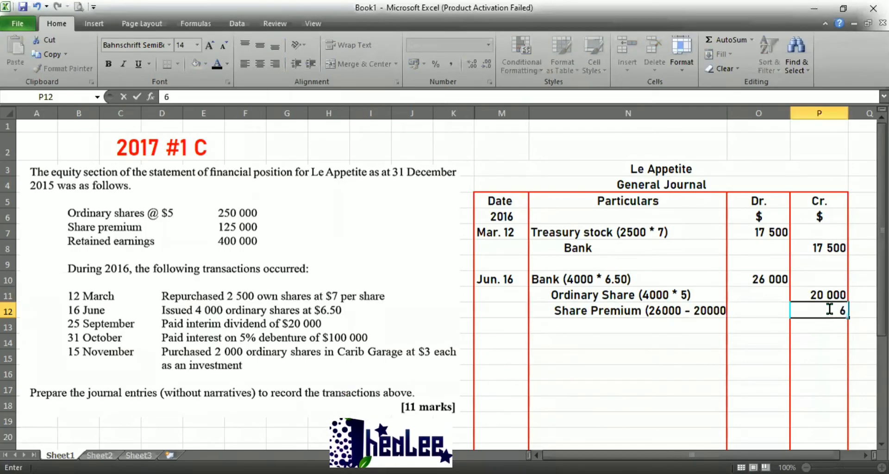
pyautogui.write(' 000')
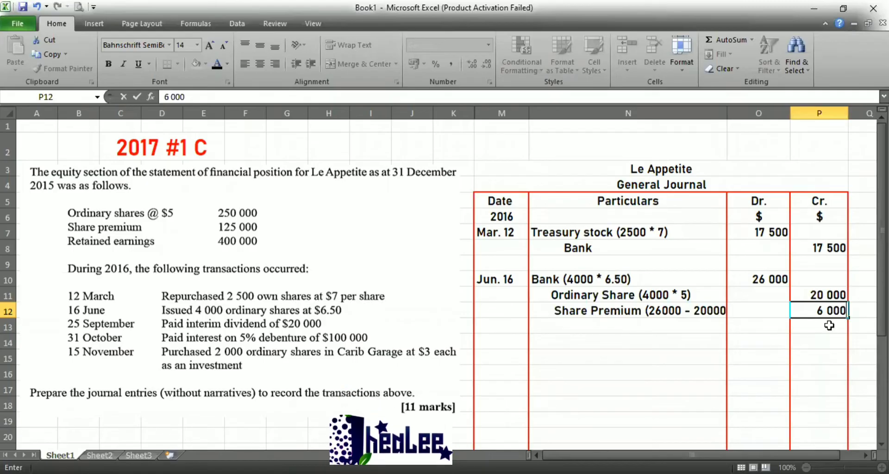
# - Enter the date "Sept. 25" in M14 for the interim dividend entry, leaving row 13 blank
pyautogui.click(496, 343)
pyautogui.write('Sep')
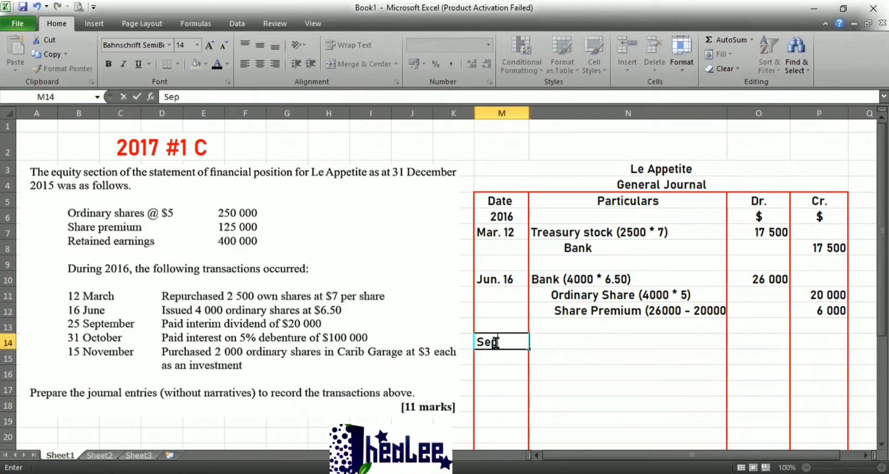
pyautogui.write('t. 25')
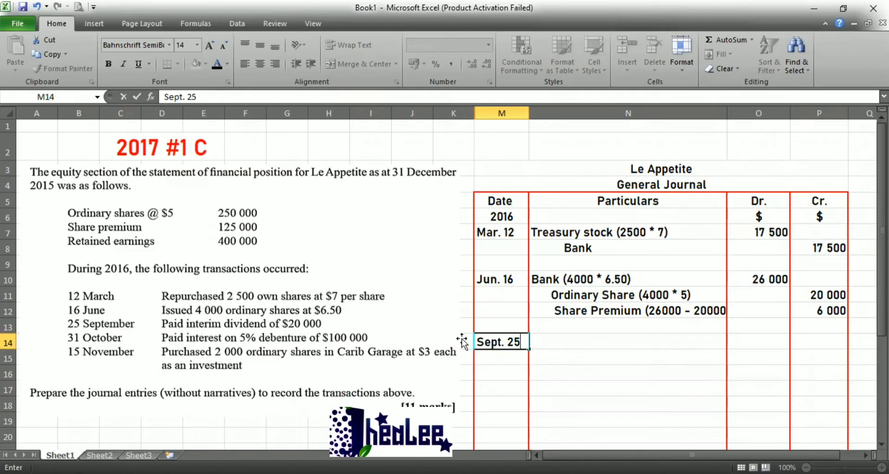
# - Record the September 25 debit as "Dividend payable" in N14 with 20 000 in the Dr. column
pyautogui.click(563, 342)
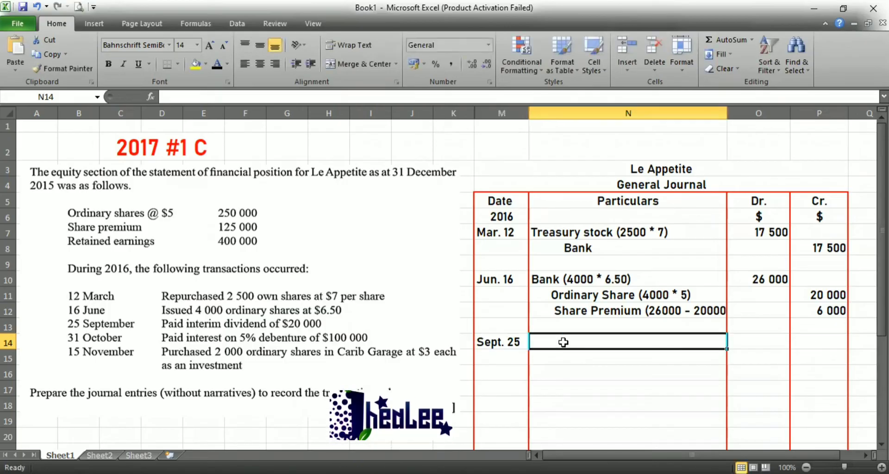
pyautogui.write('D')
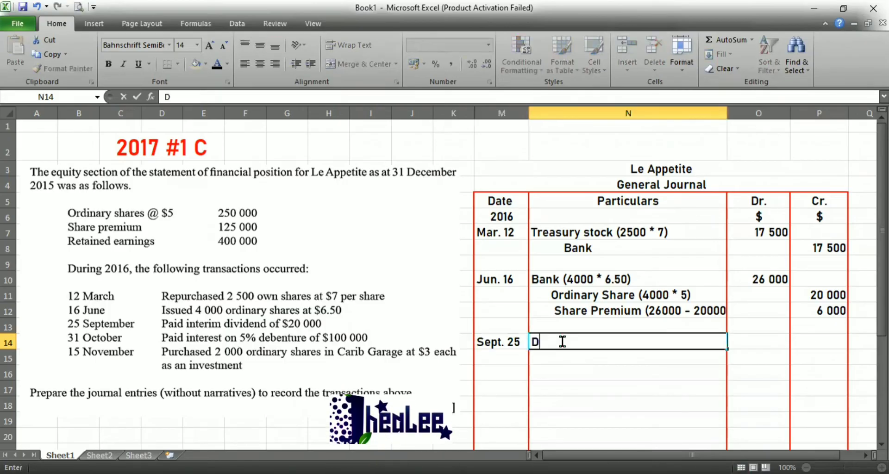
pyautogui.write('ividend ')
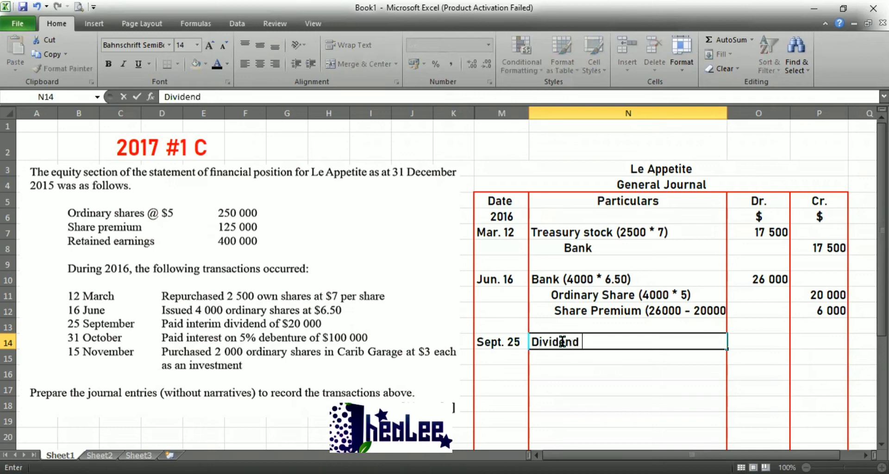
pyautogui.write('payable')
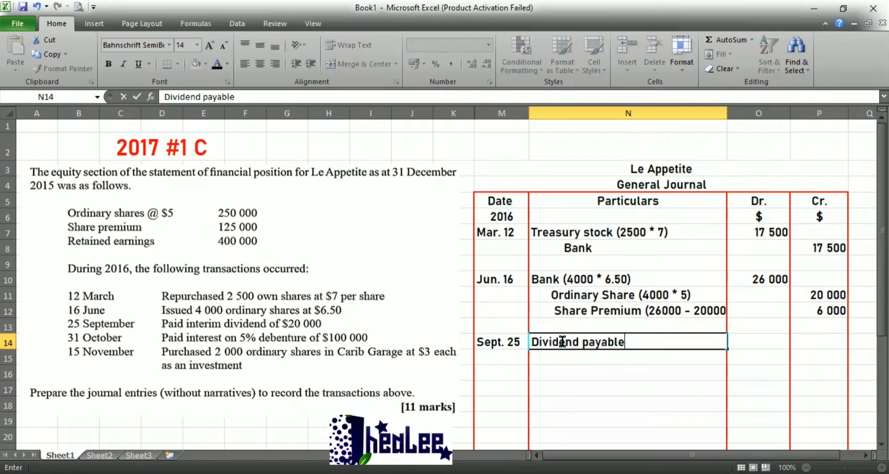
pyautogui.click(756, 346)
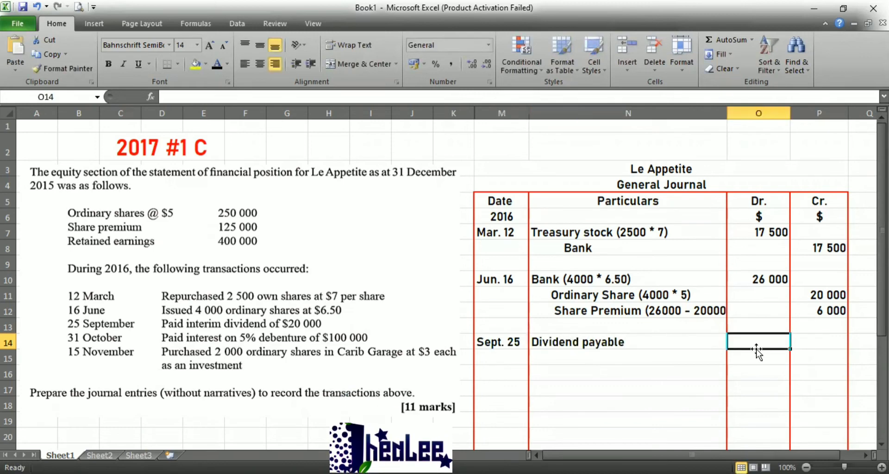
pyautogui.write('20')
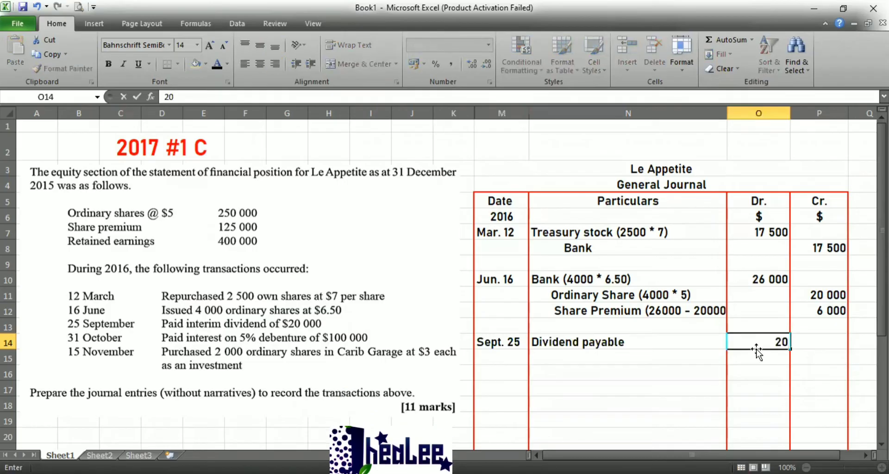
pyautogui.write(' 000')
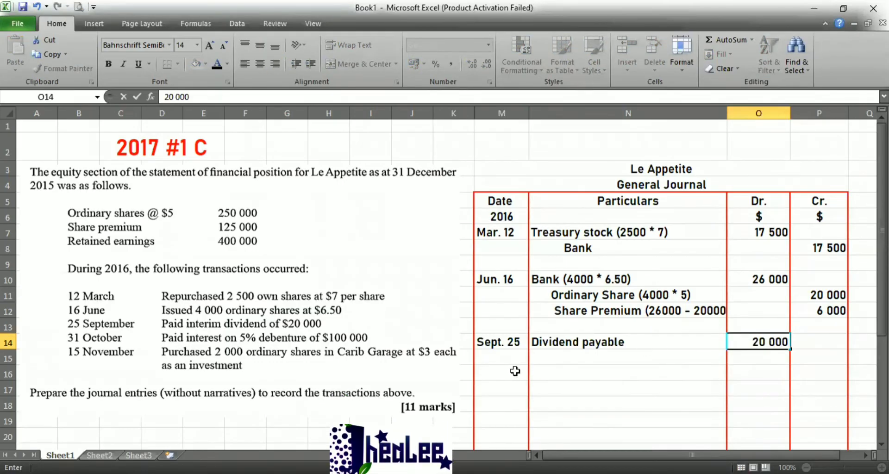
# - Record the September 25 credit as an indented "Bank" line in N15 with 20 000 in the Cr. column
pyautogui.click(558, 359)
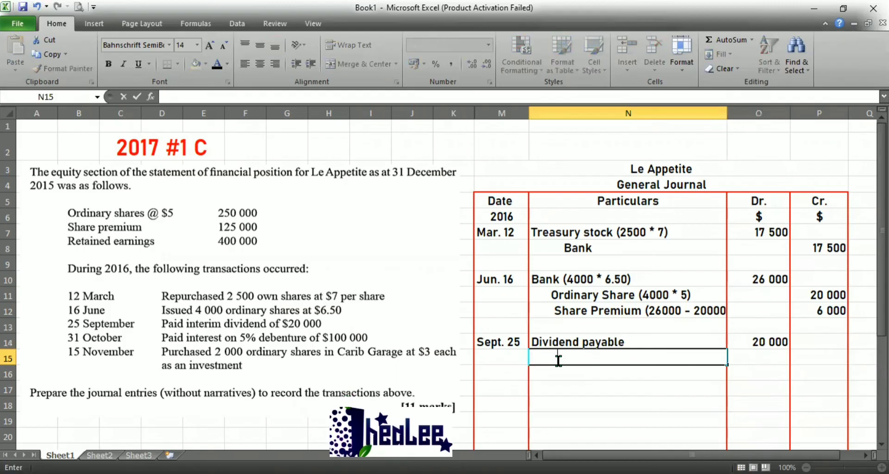
pyautogui.write('Bank')
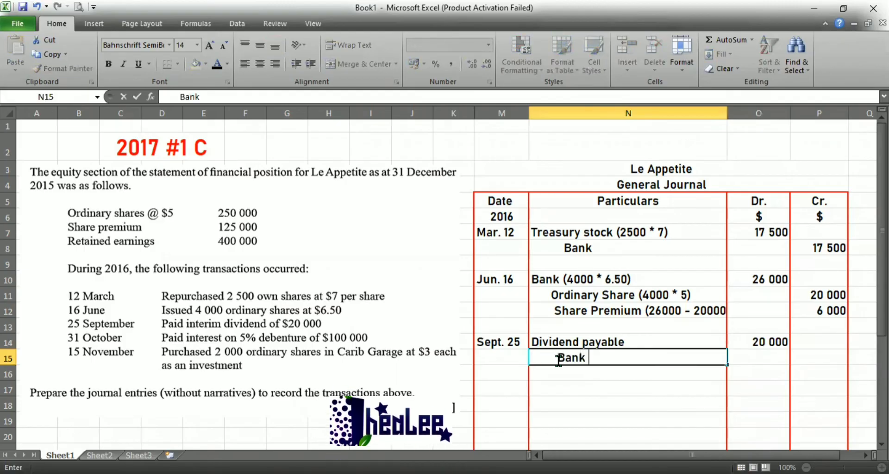
pyautogui.press('Tab')
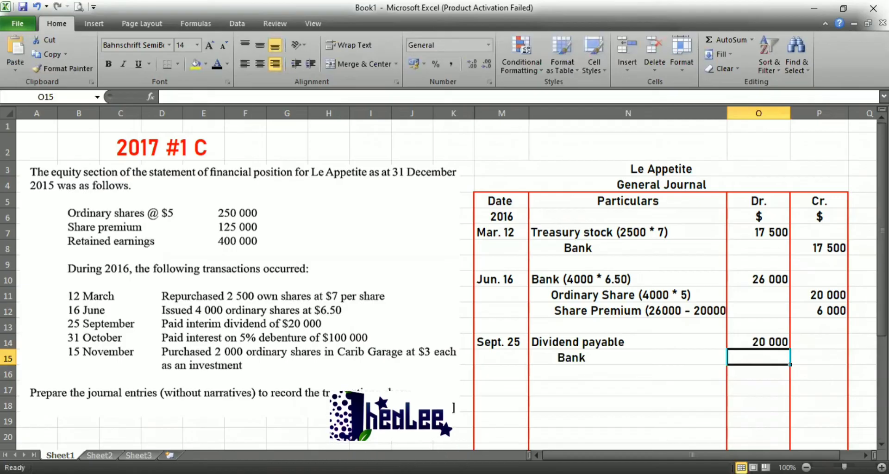
pyautogui.press('Tab')
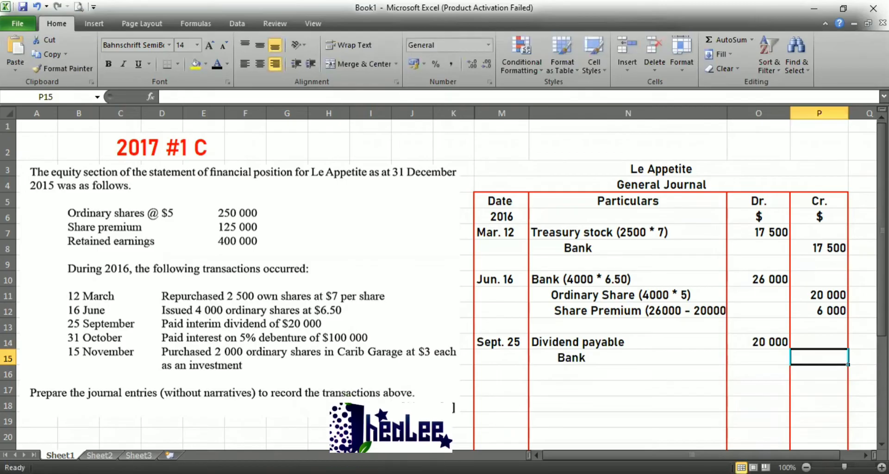
pyautogui.write('2')
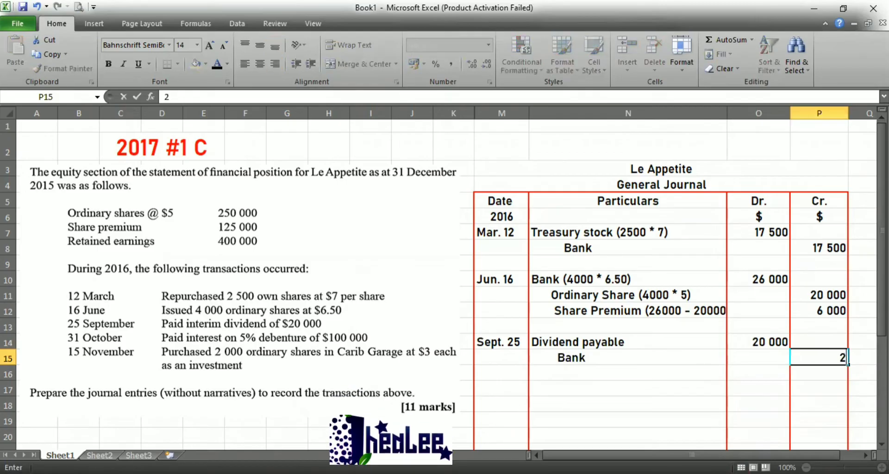
pyautogui.write('0 000')
# - Enter the date "Oct. 31" in M17 for the debenture interest entry, leaving row 16 blank
pyautogui.click(517, 395)
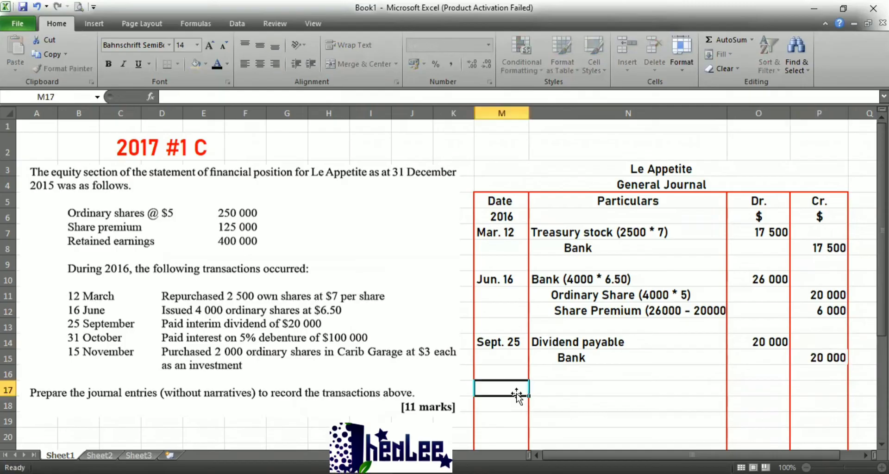
pyautogui.write('Oc')
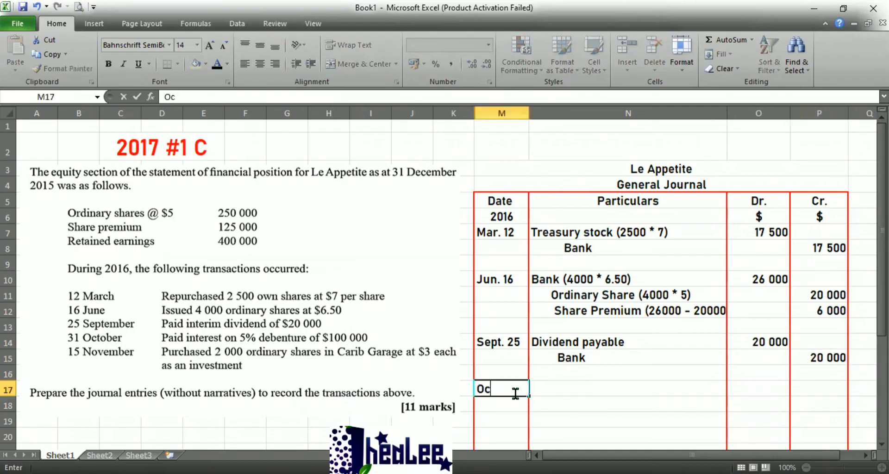
pyautogui.write('t. 31')
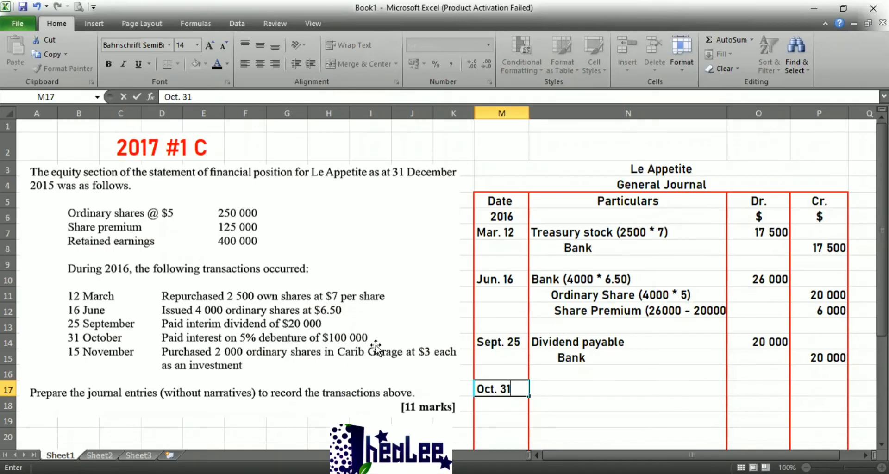
# - Record the October 31 debit as "Debenture Interest (5% * 100 000)" in N17 with 5 000 in the Dr. column
pyautogui.click(550, 390)
pyautogui.write('De')
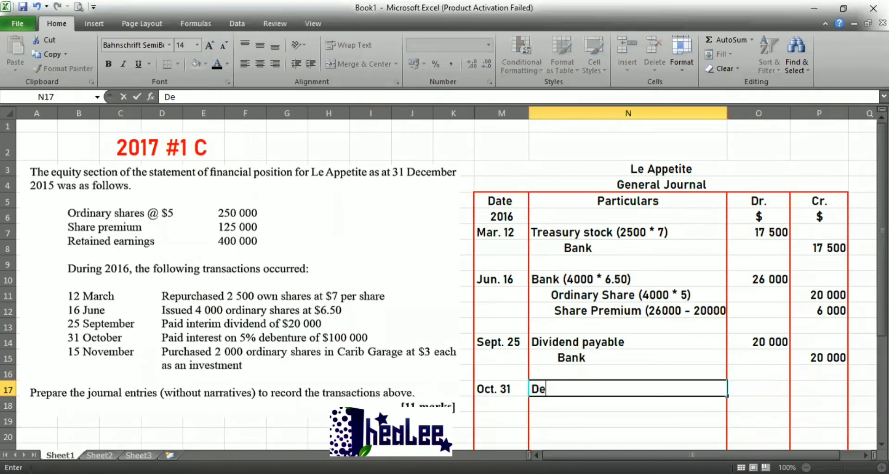
pyautogui.write('benture')
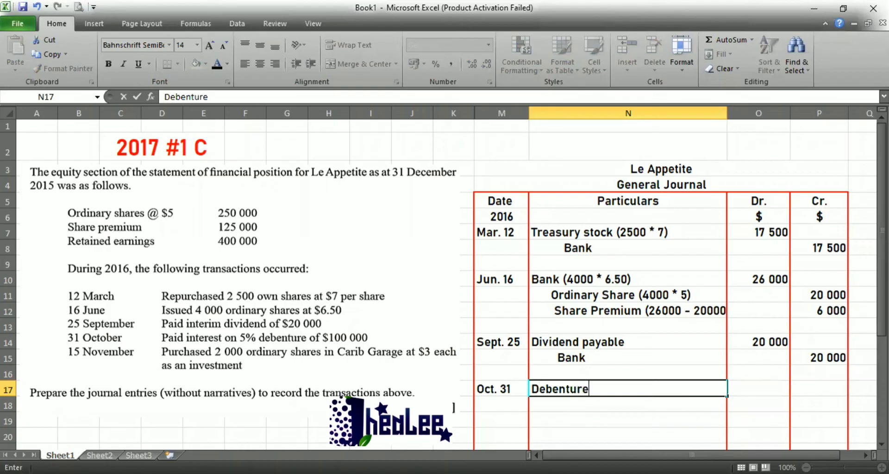
pyautogui.write(' Interes')
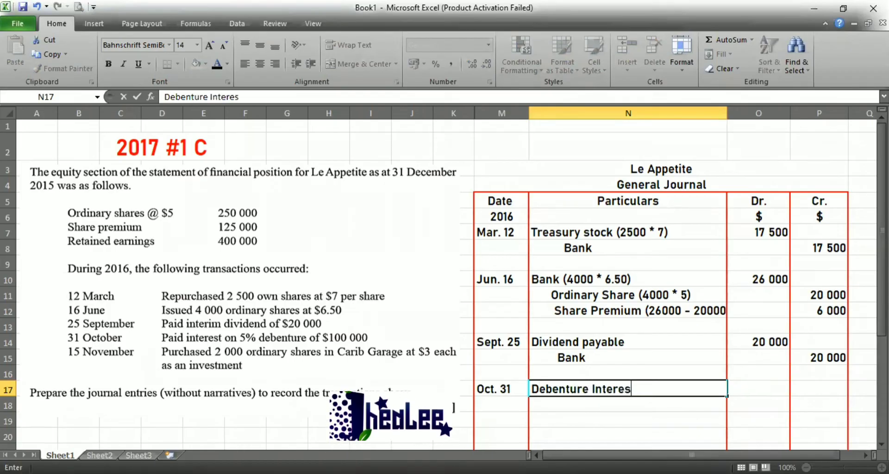
pyautogui.write('t')
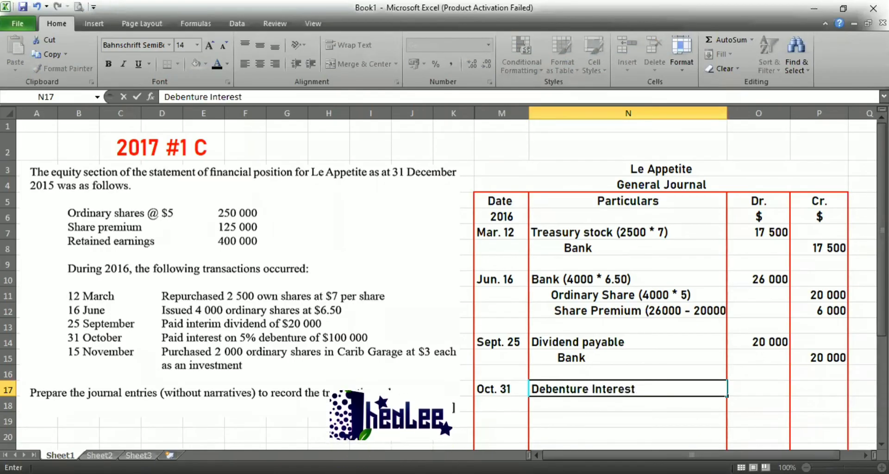
pyautogui.write(' (5')
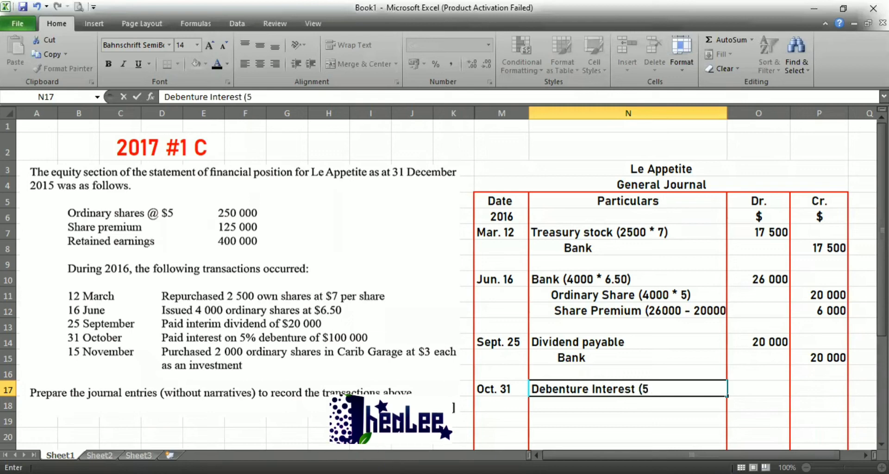
pyautogui.write('% *')
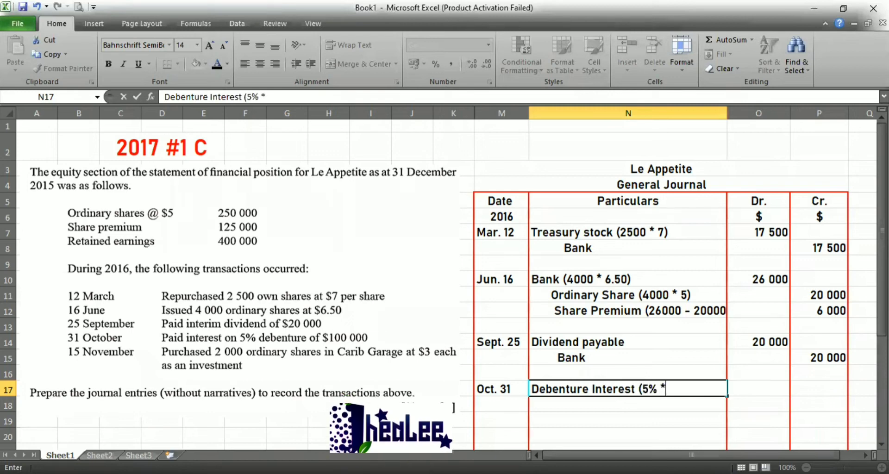
pyautogui.write(' 100 000')
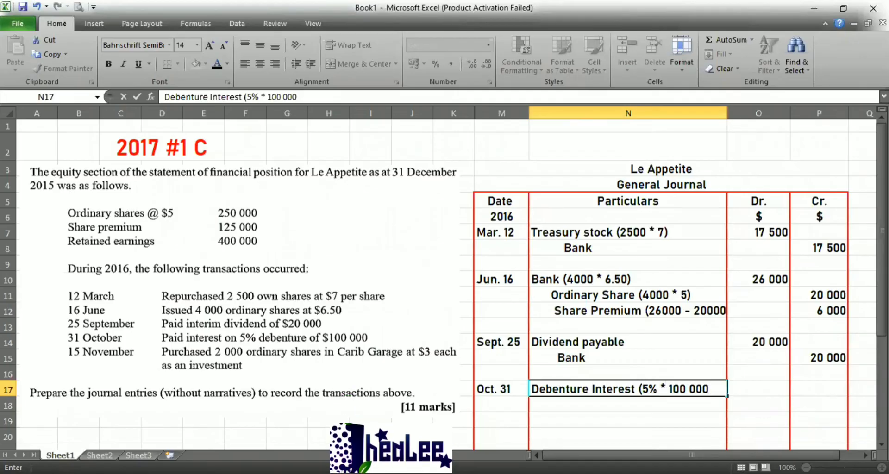
pyautogui.write(')')
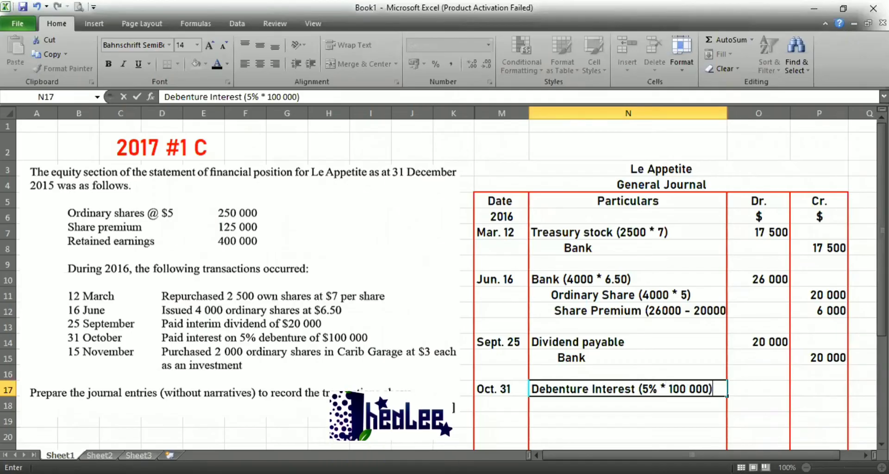
pyautogui.click(747, 385)
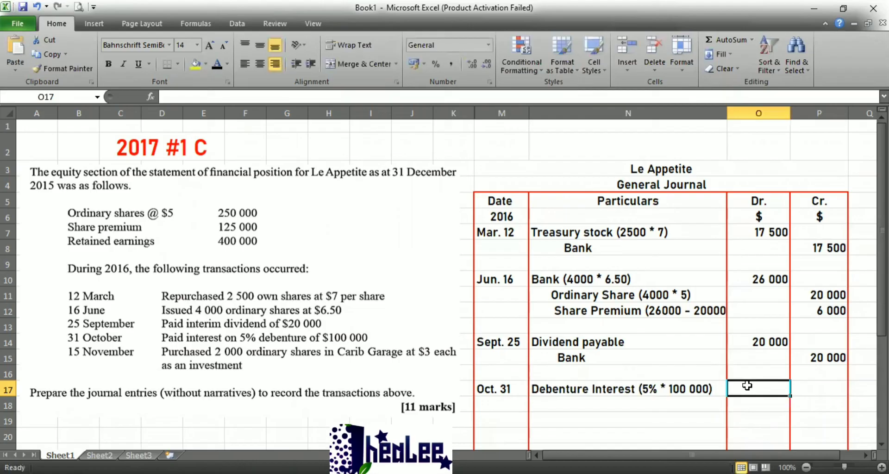
pyautogui.write('5 000')
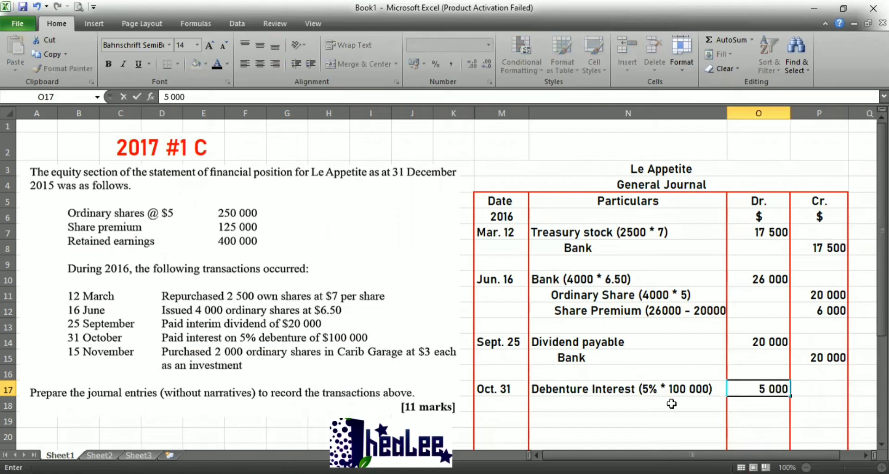
# - Record the October 31 credit as an indented "Bank" line in N18 with 5 000 in the Cr. column
pyautogui.click(643, 404)
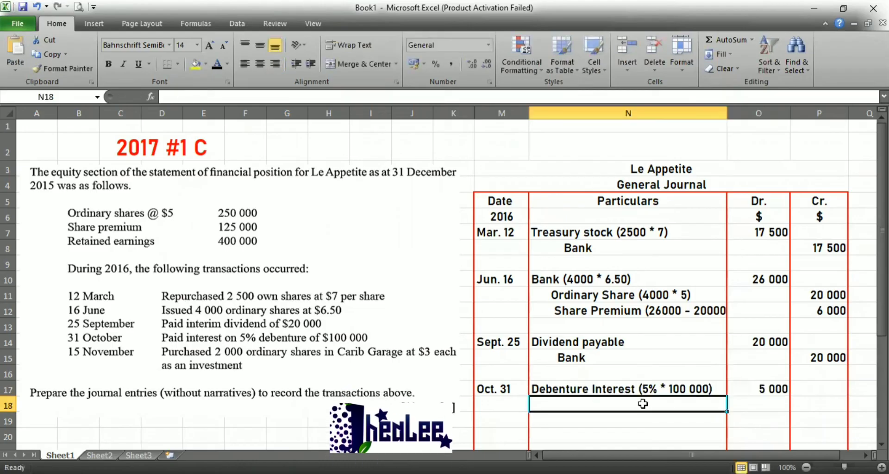
pyautogui.doubleClick(599, 406)
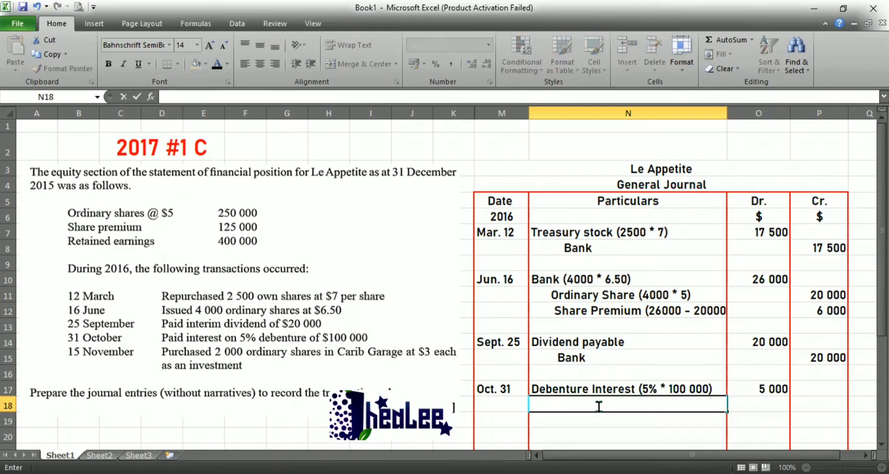
pyautogui.write('Bank')
pyautogui.press('Tab')
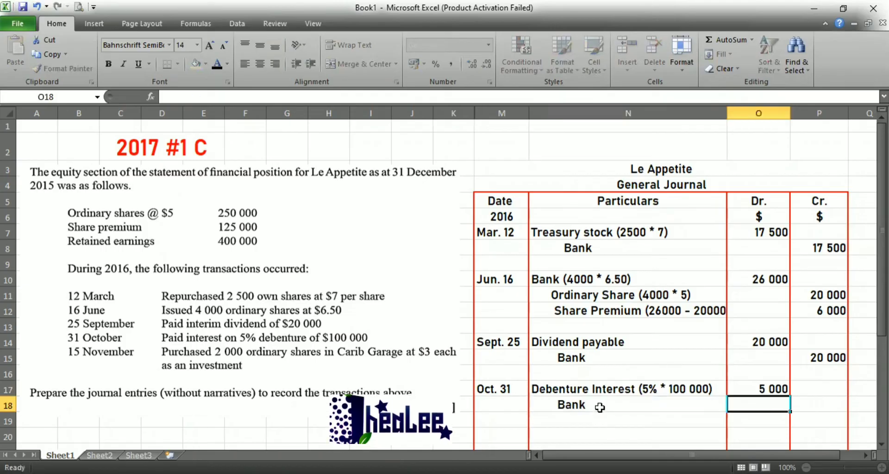
pyautogui.press('Tab')
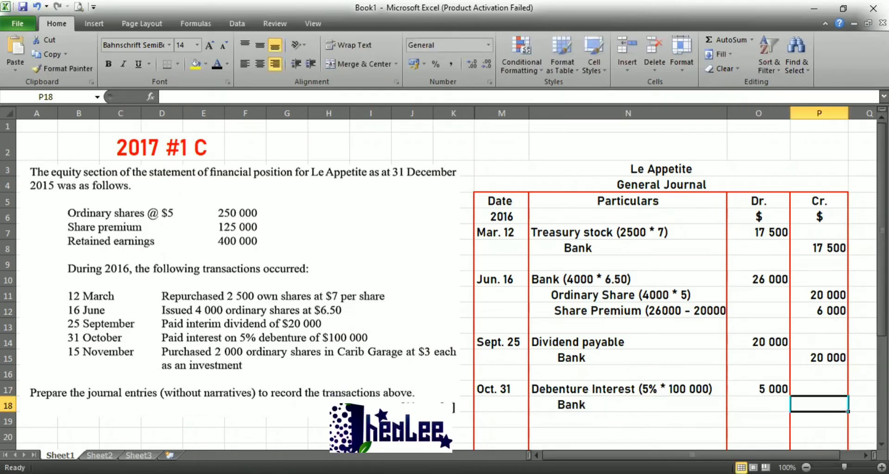
pyautogui.write('5 000')
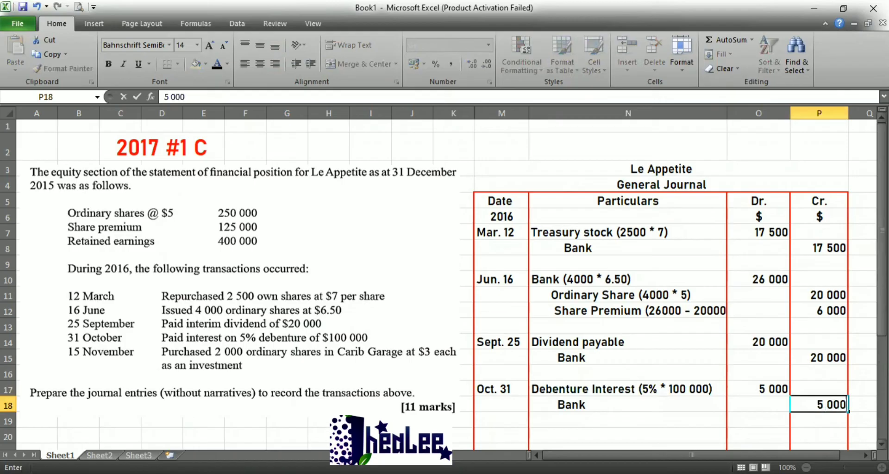
# - Enter the date "Nov. 15" in M20 for the share investment entry, leaving row 19 blank
pyautogui.scroll(-1, 567, 371)
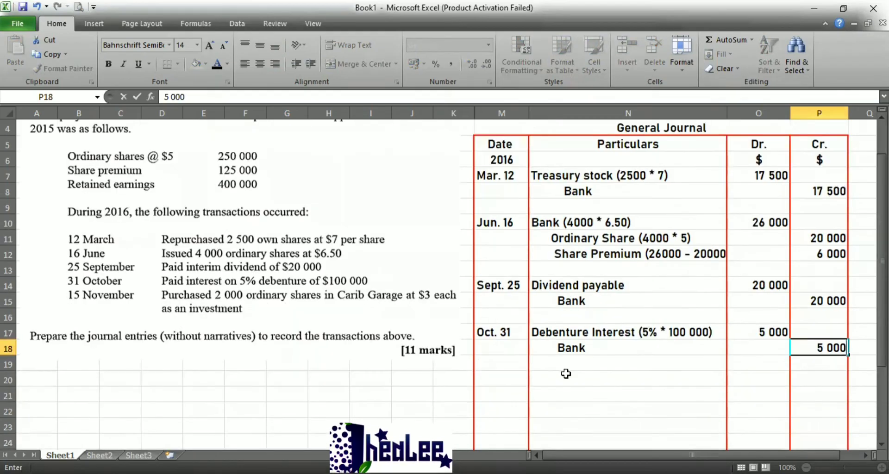
pyautogui.click(493, 380)
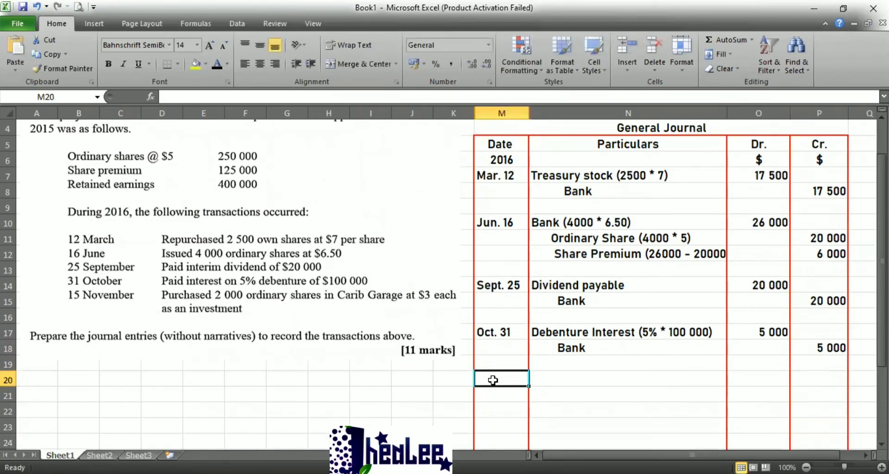
pyautogui.write('N')
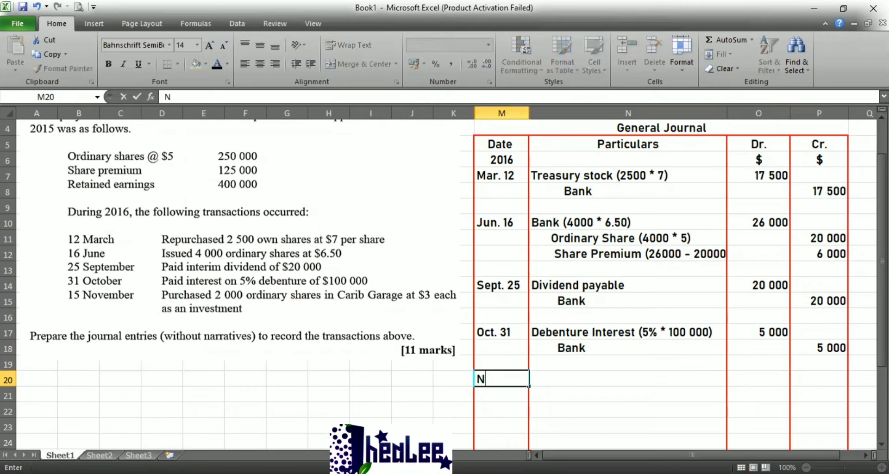
pyautogui.write('ov. 15')
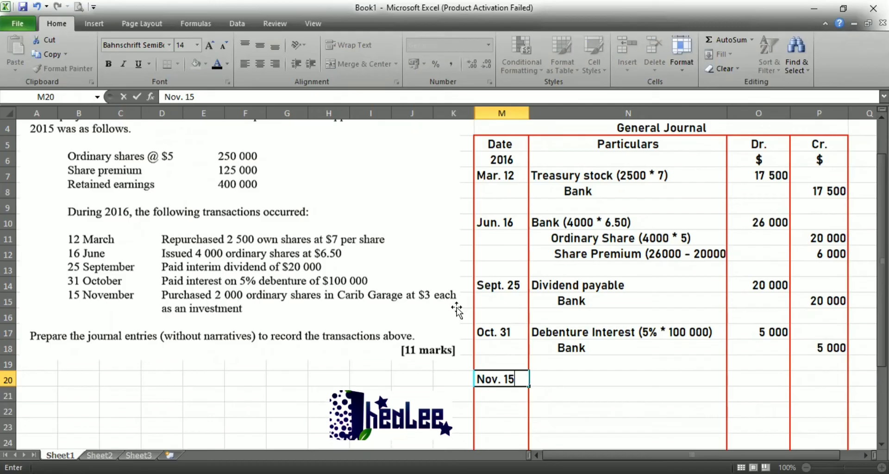
# - Record the November 15 debit as "Investment - Carib Garage" in N20 with 6 000 in the Dr. column
pyautogui.click(555, 380)
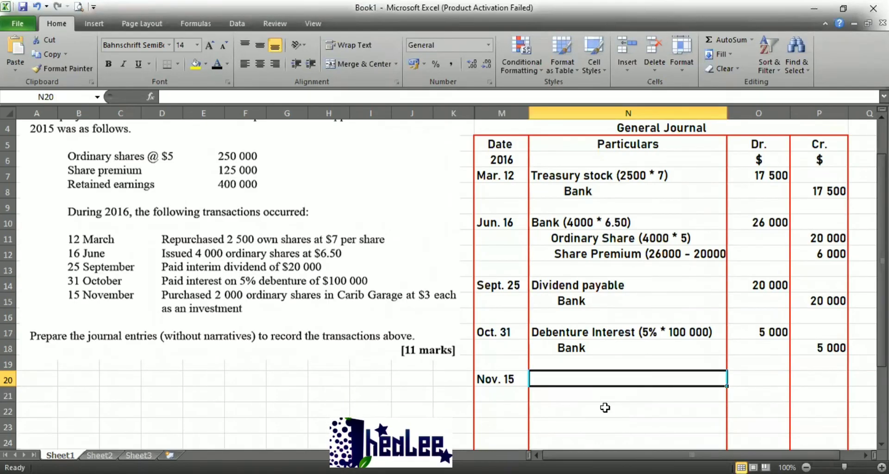
pyautogui.write('Investment')
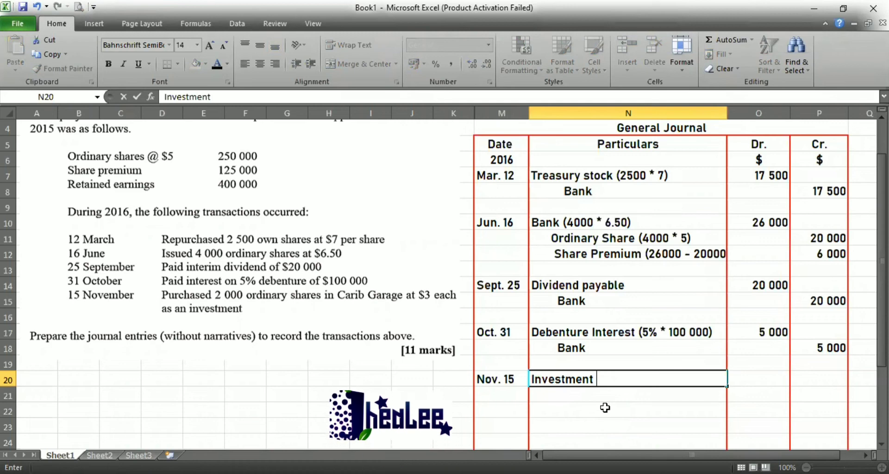
pyautogui.write('Cari')
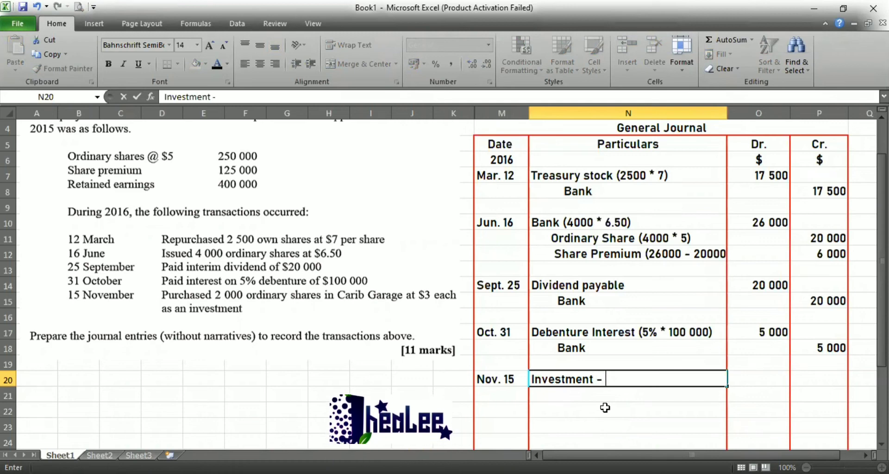
pyautogui.write('b ')
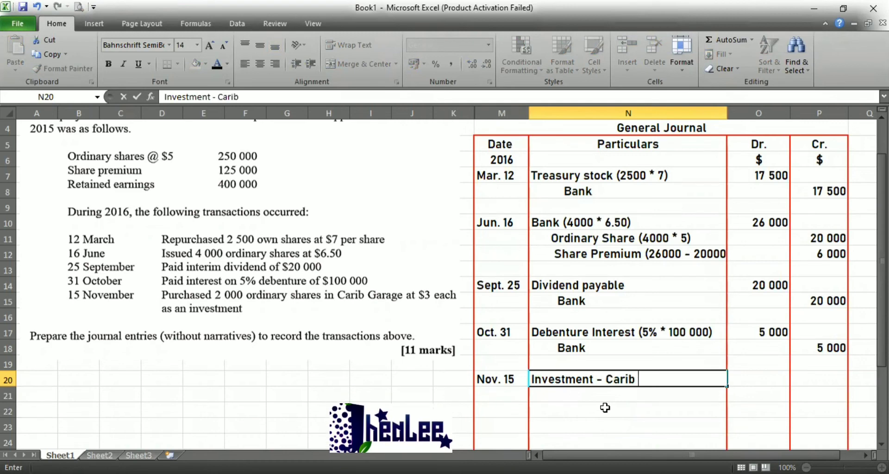
pyautogui.write('Garage')
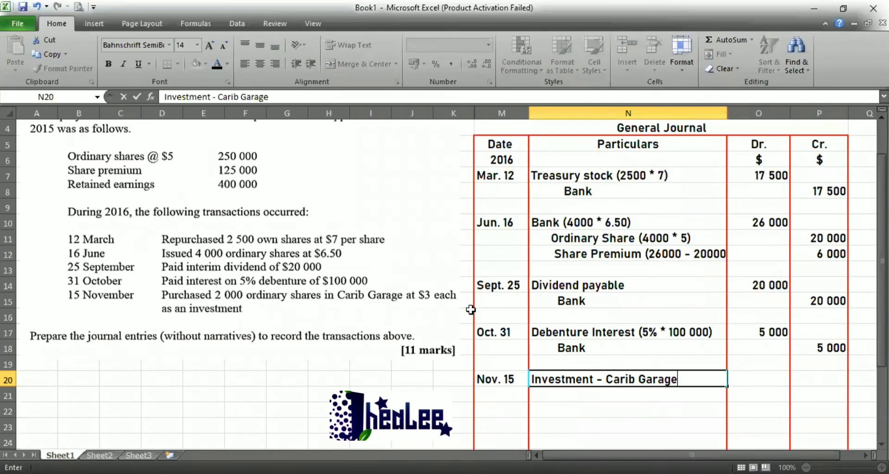
pyautogui.click(771, 383)
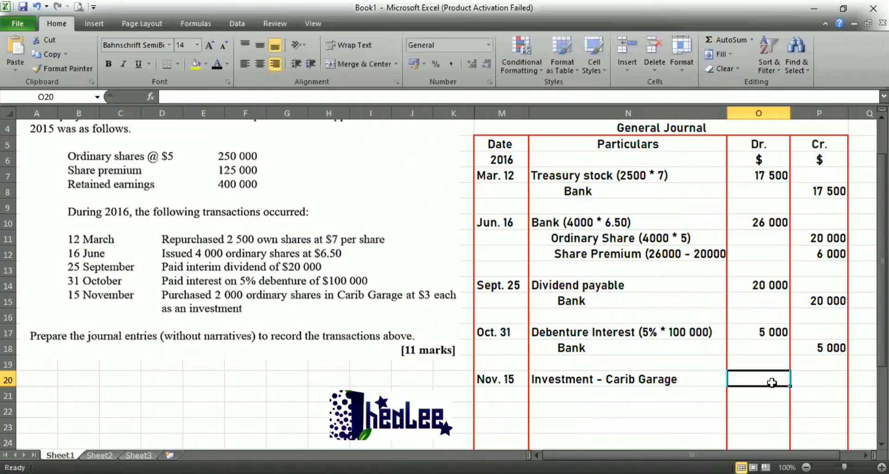
pyautogui.write('6 00')
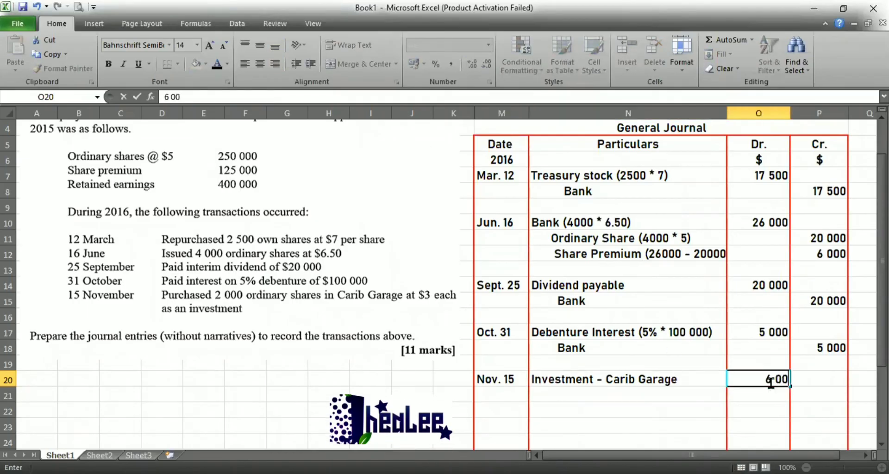
pyautogui.write('0')
# - Record the November 15 credit as an indented "Bank" line in N21 with 6 000 in the Cr. column
pyautogui.click(565, 395)
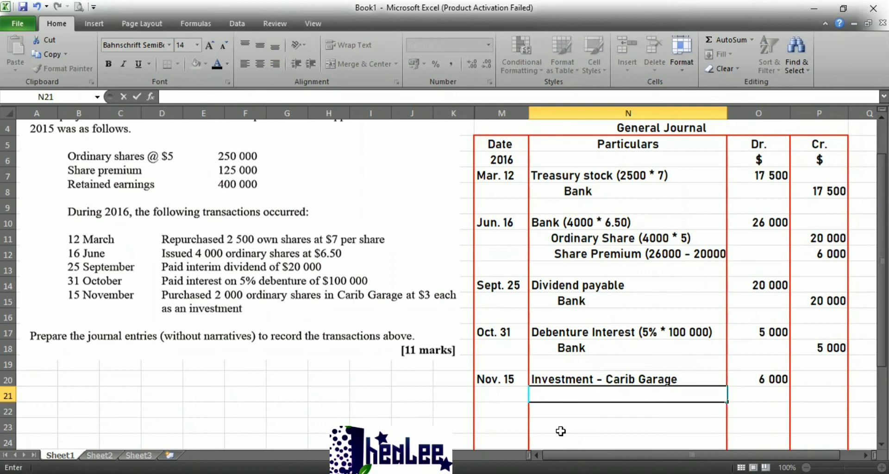
pyautogui.write('Bank')
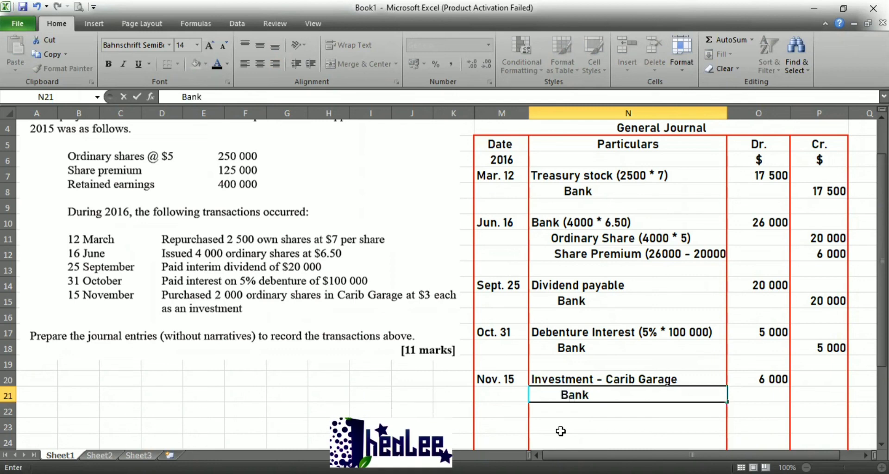
pyautogui.press('Tab')
pyautogui.press('Tab')
pyautogui.write('6 ')
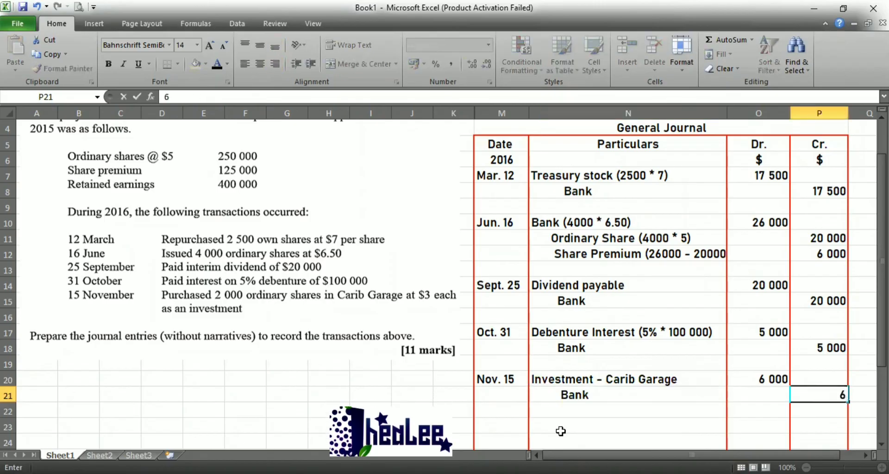
pyautogui.write('000')
# - Add the calculation "(2000 * 3)" after "Bank" in the November 15 credit line in N21
pyautogui.doubleClick(601, 397)
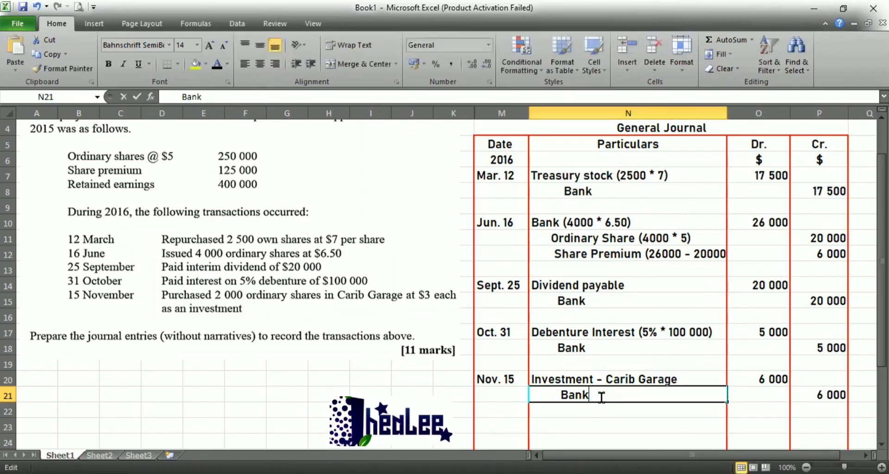
pyautogui.write('(')
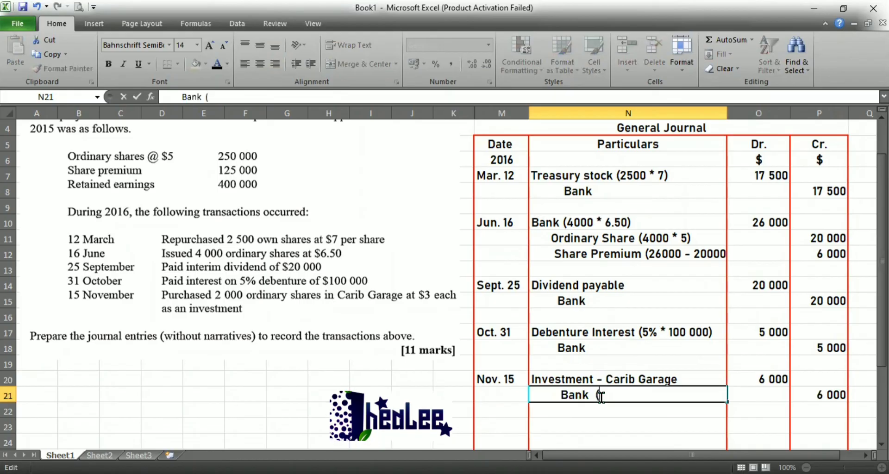
pyautogui.write('2000')
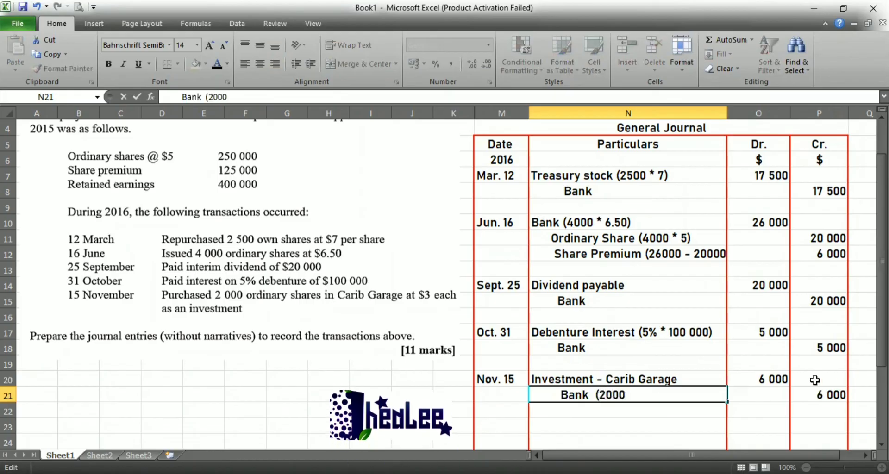
pyautogui.write(' * 3')
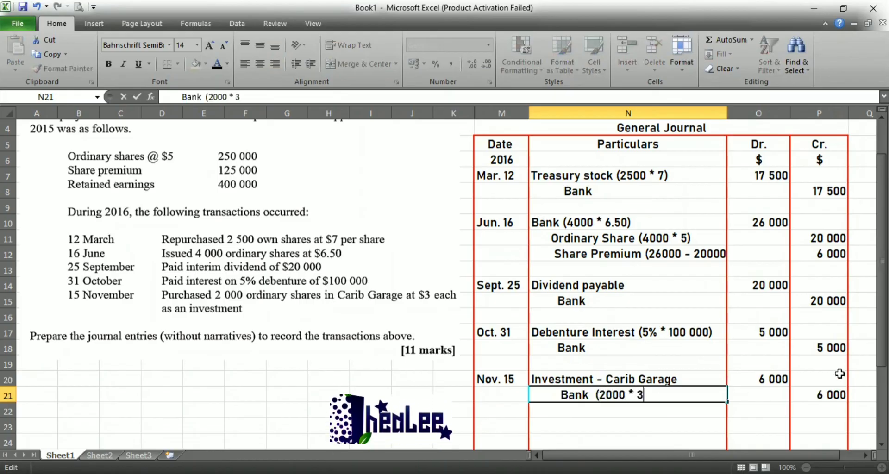
pyautogui.write(')')
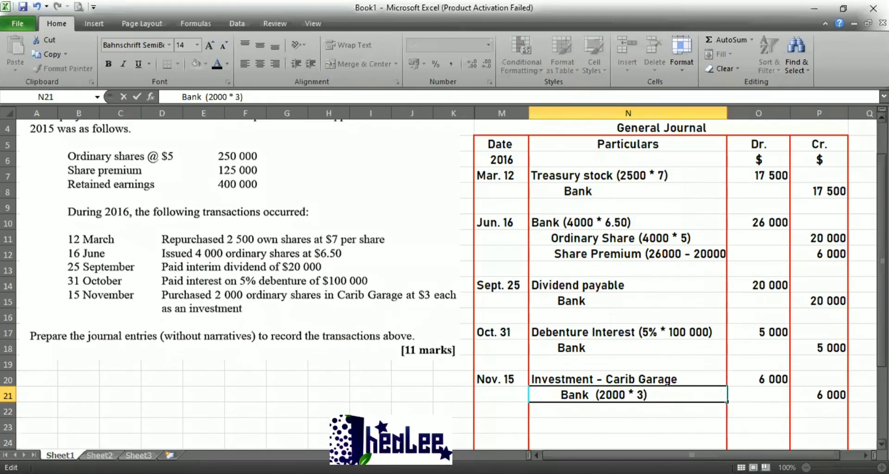
pyautogui.moveTo(882, 293); pyautogui.dragTo(882, 287)
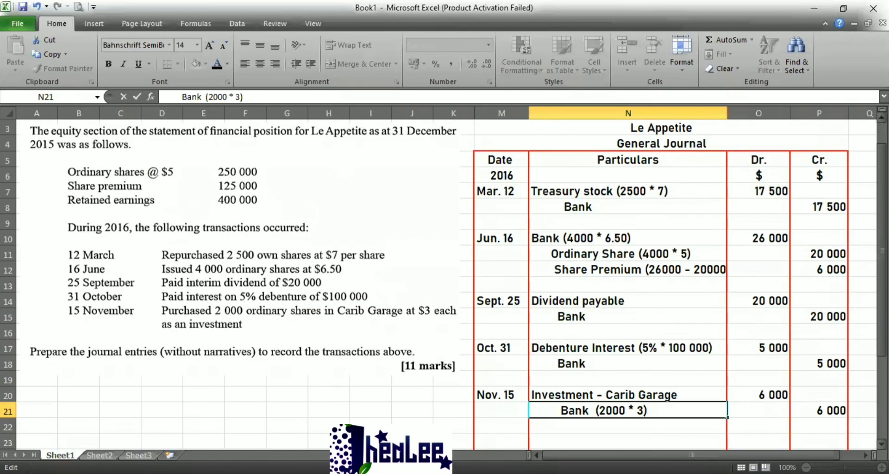